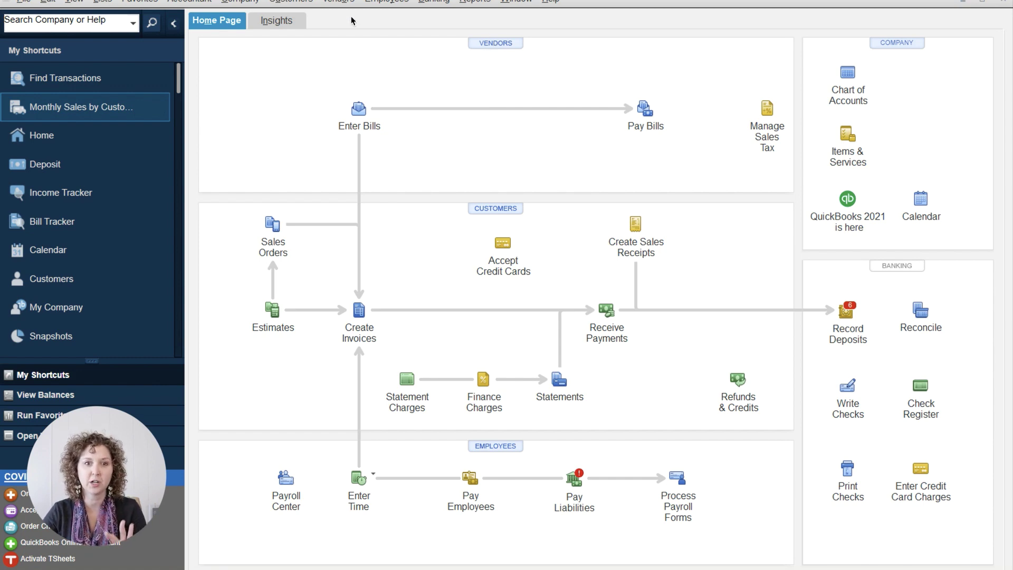
Look through the Customers menu commands, then dismiss the menu
{"action": "left_click", "coordinate": [290, 2]}
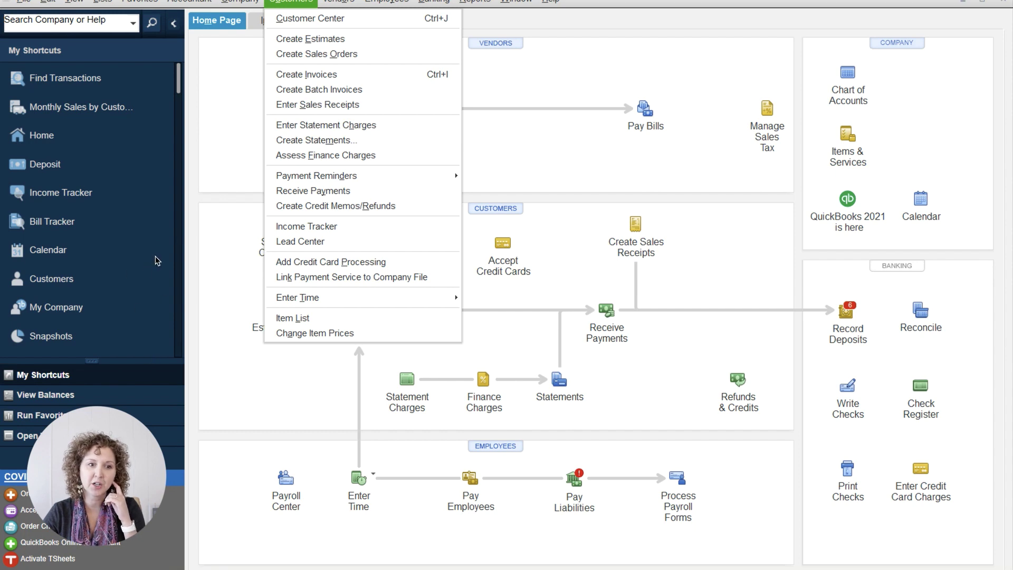
{"action": "left_click", "coordinate": [175, 80]}
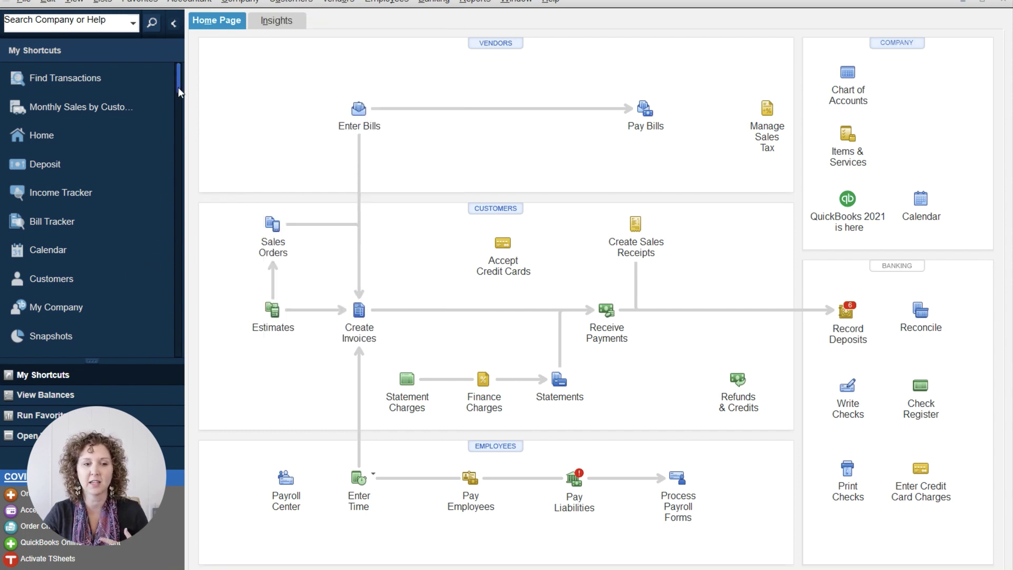
{"action": "left_click_drag", "start_coordinate": [179, 87], "coordinate": [173, 245]}
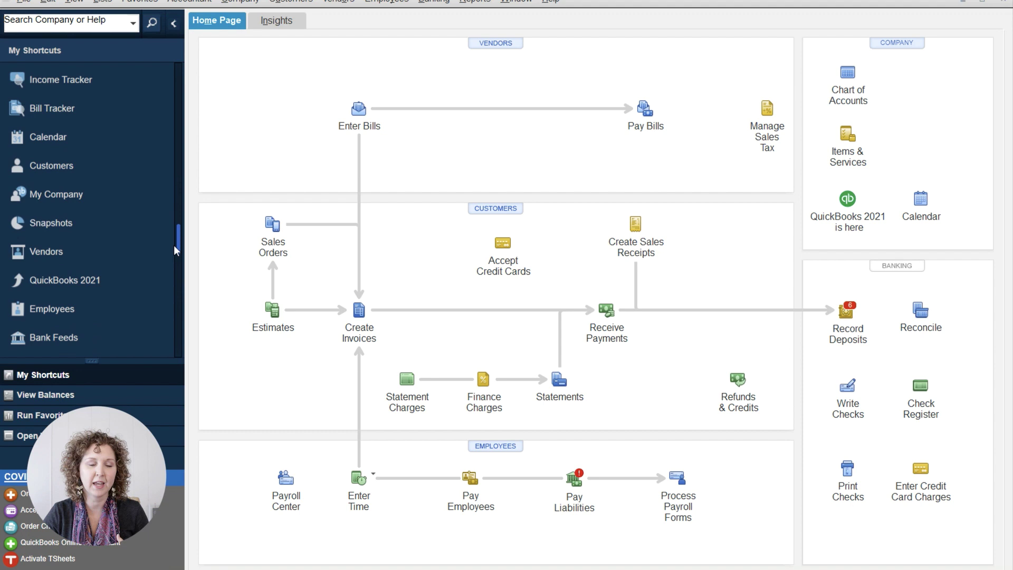
Open the Vendor Center showing active vendors and 76 Station's 75.00 open bill
{"action": "left_click", "coordinate": [75, 255]}
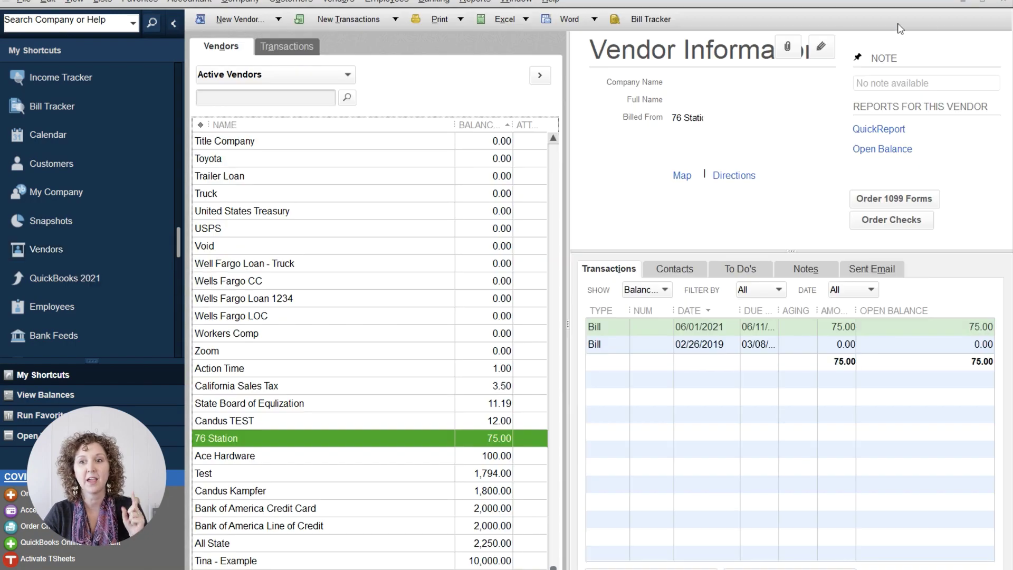
{"action": "left_click", "coordinate": [1003, 4]}
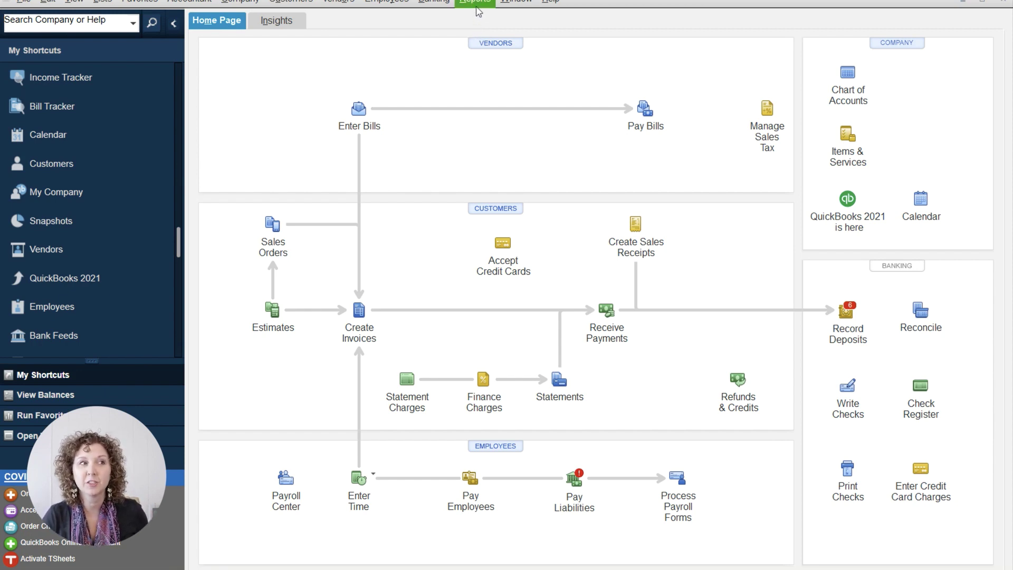
{"action": "left_click", "coordinate": [494, 45]}
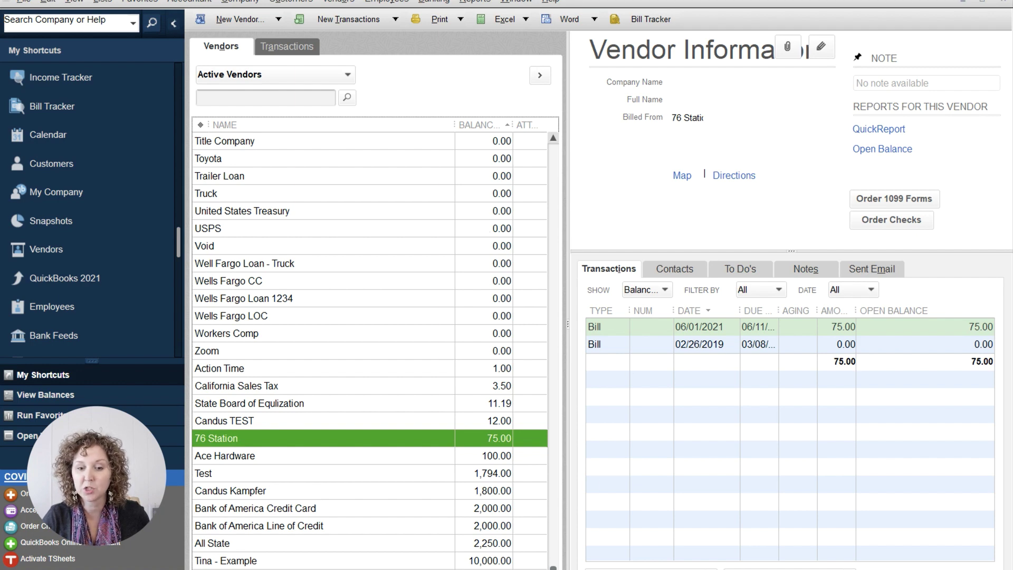
Re-sort vendors by name and by balance, then show the All/Active/Open Balances/Custom filter choices
{"action": "left_click_drag", "start_coordinate": [553, 565], "coordinate": [553, 150]}
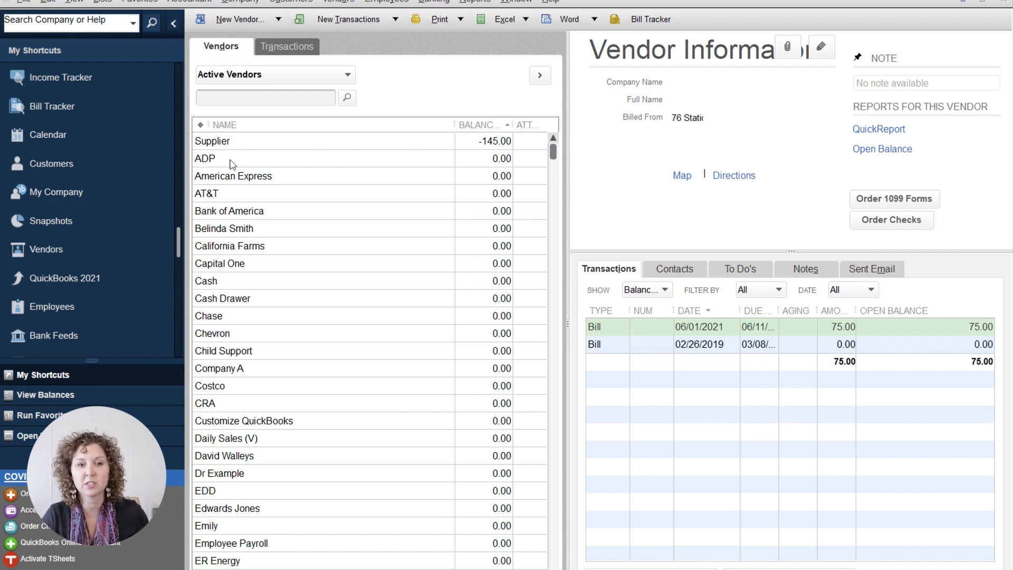
{"action": "left_click", "coordinate": [297, 129]}
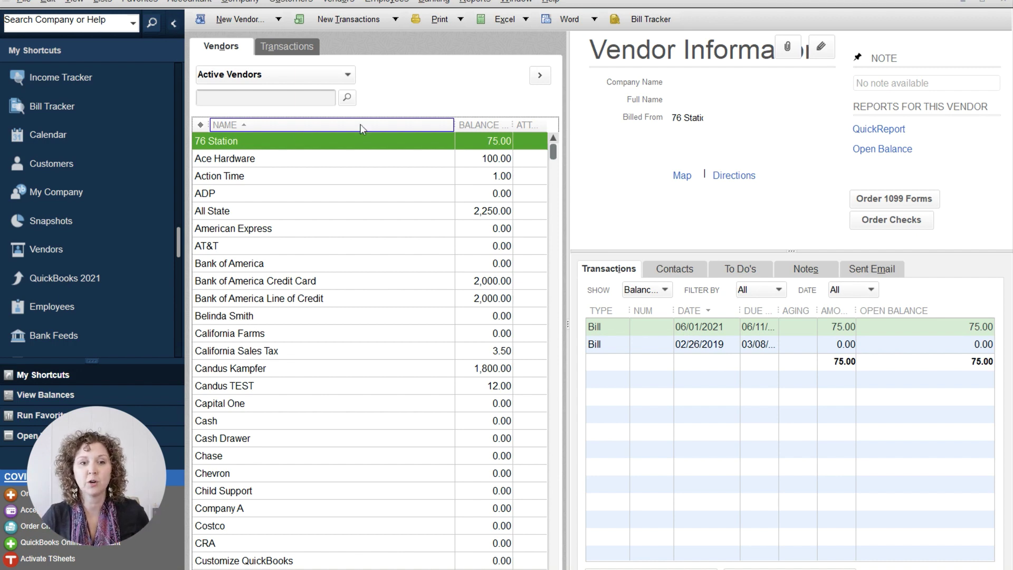
{"action": "left_click", "coordinate": [496, 127]}
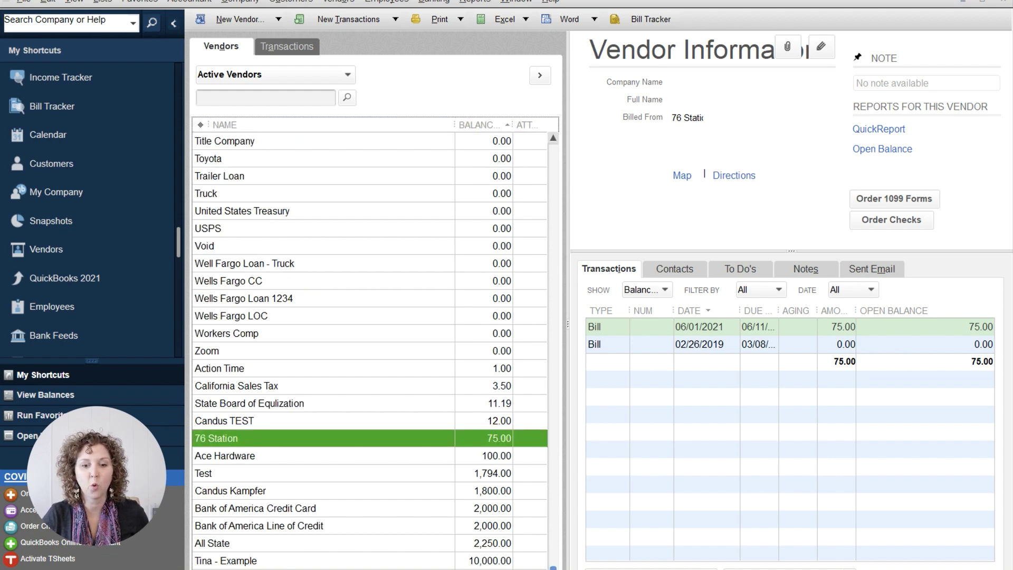
{"action": "scroll", "coordinate": [545, 497], "scroll_direction": "up", "scroll_amount": 20}
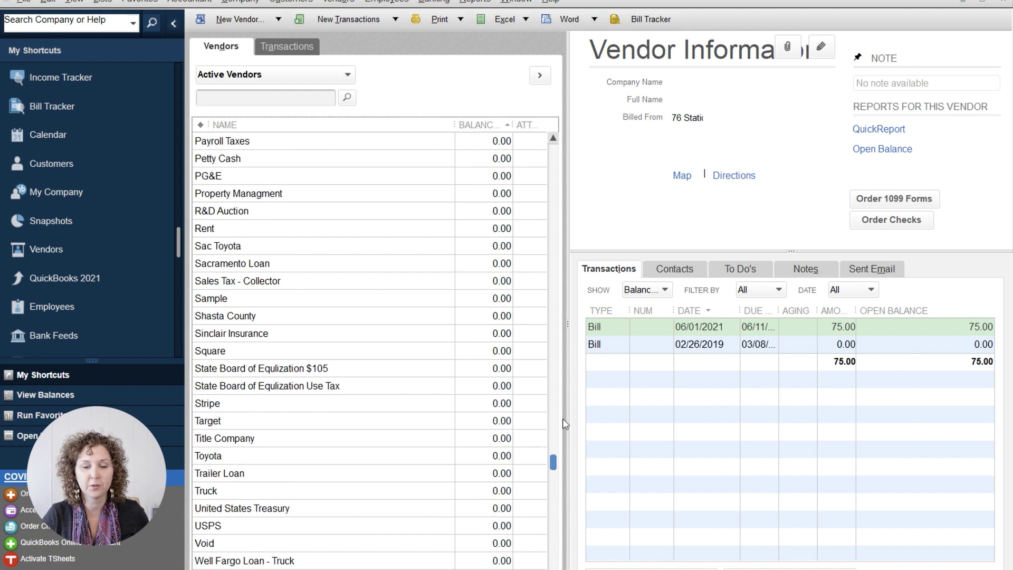
{"action": "left_click", "coordinate": [243, 125]}
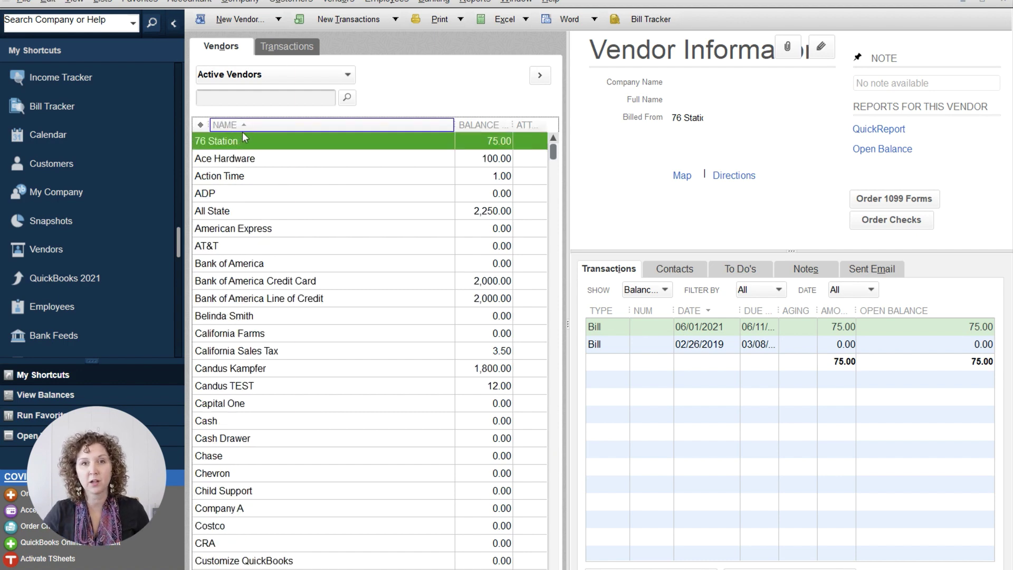
{"action": "left_click", "coordinate": [482, 126]}
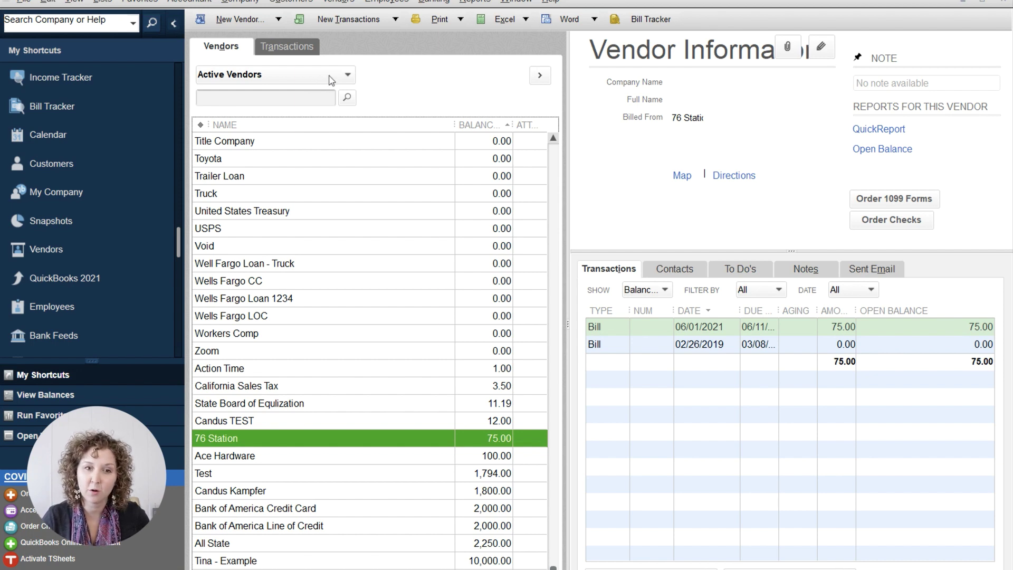
{"action": "left_click", "coordinate": [348, 76]}
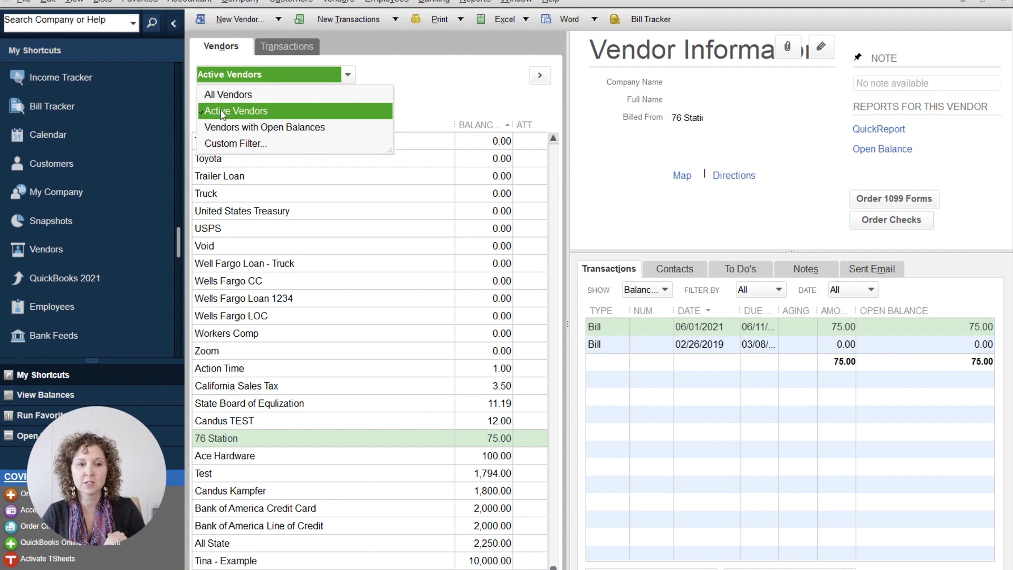
Filter to open-balance vendors, review Supplier's -145.00 payment and Action Time's 1.00 bill, then go to QuickBooks Online
{"action": "left_click", "coordinate": [285, 132]}
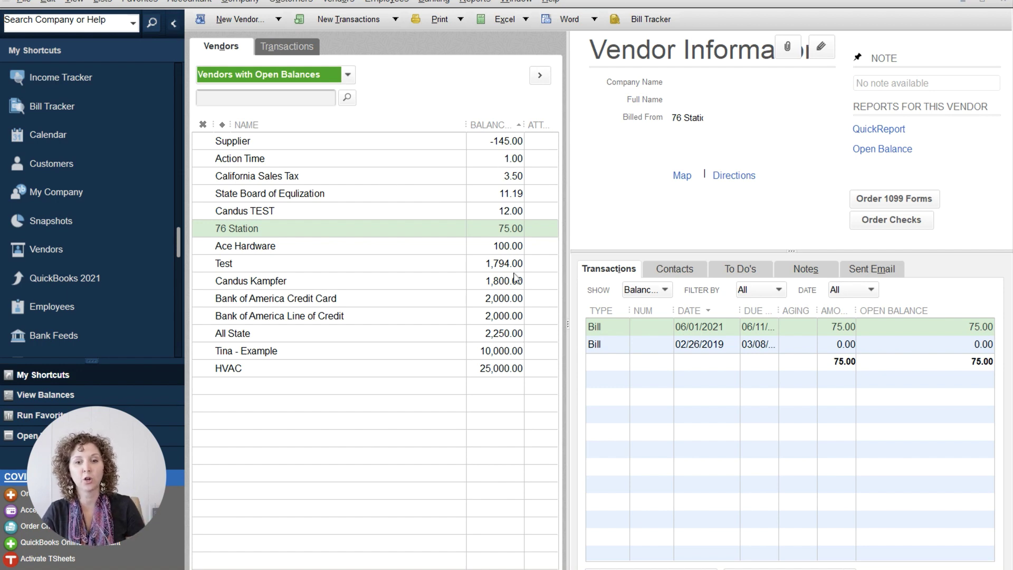
{"action": "left_click", "coordinate": [295, 139]}
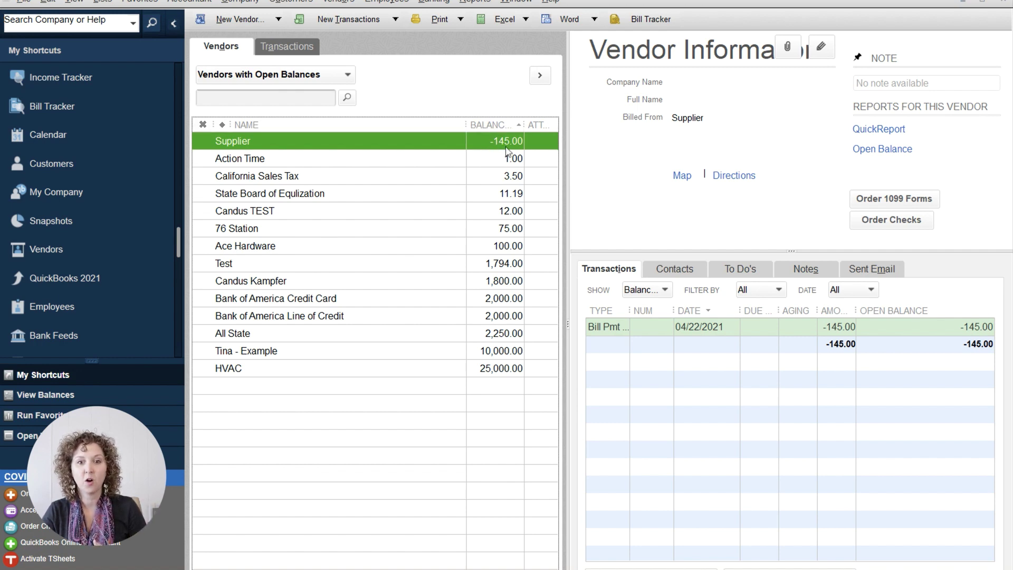
{"action": "left_click", "coordinate": [502, 162]}
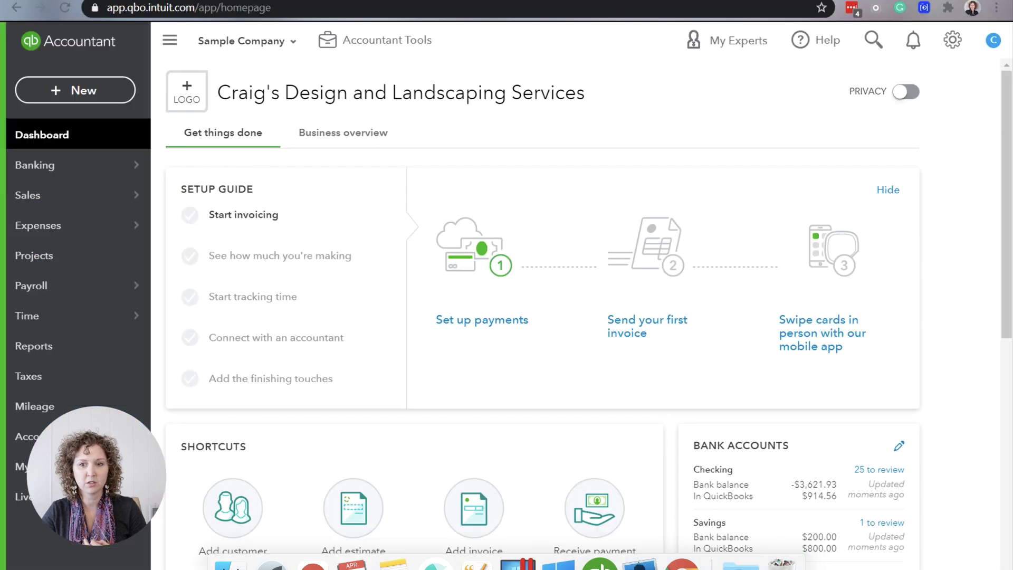
{"action": "left_click", "coordinate": [313, 563]}
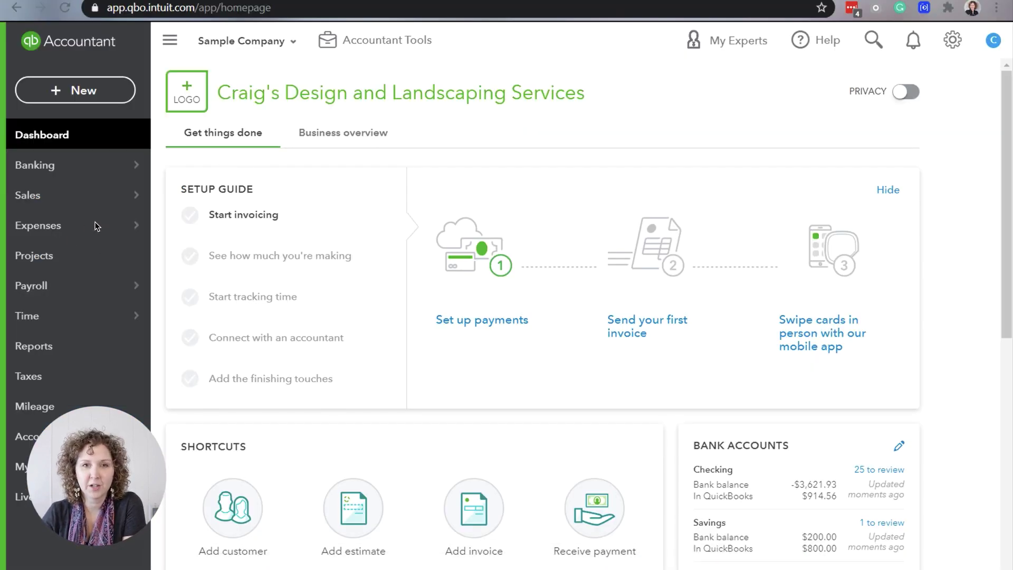
View the 64 expense transactions from the last 365 days, briefly checking the + New menu
{"action": "left_click", "coordinate": [123, 222]}
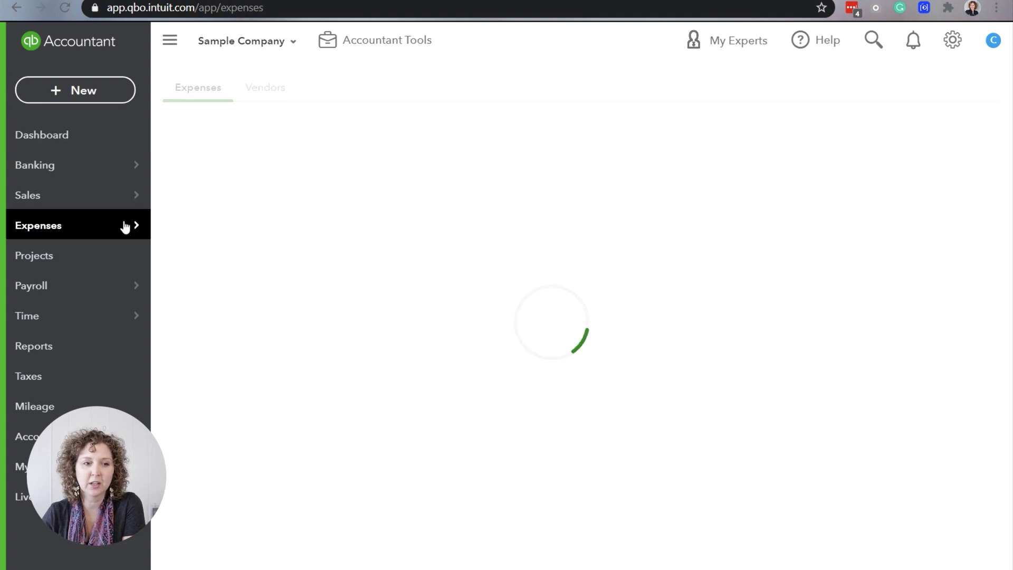
{"action": "mouse_move", "coordinate": [74, 227]}
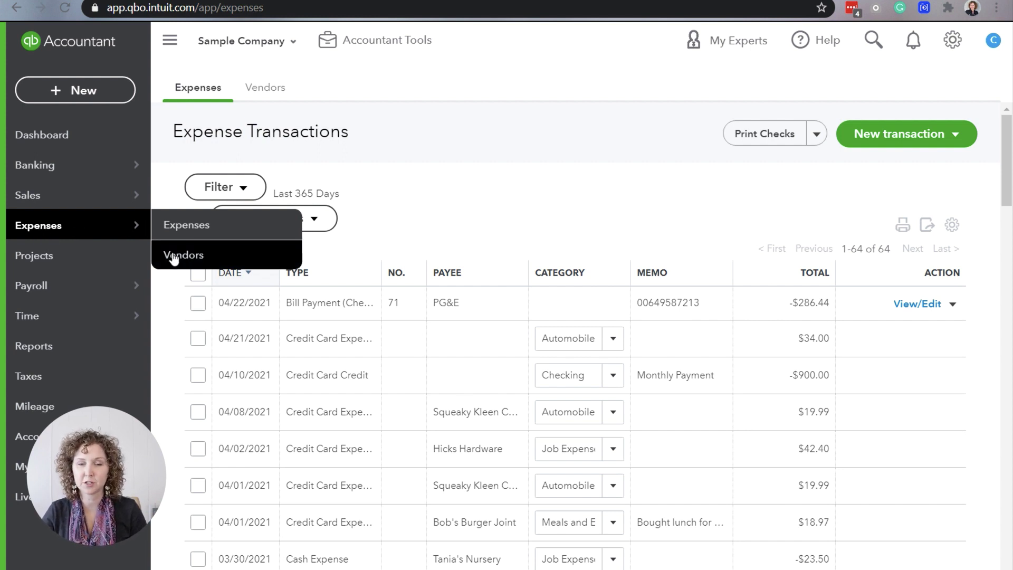
{"action": "left_click", "coordinate": [124, 93]}
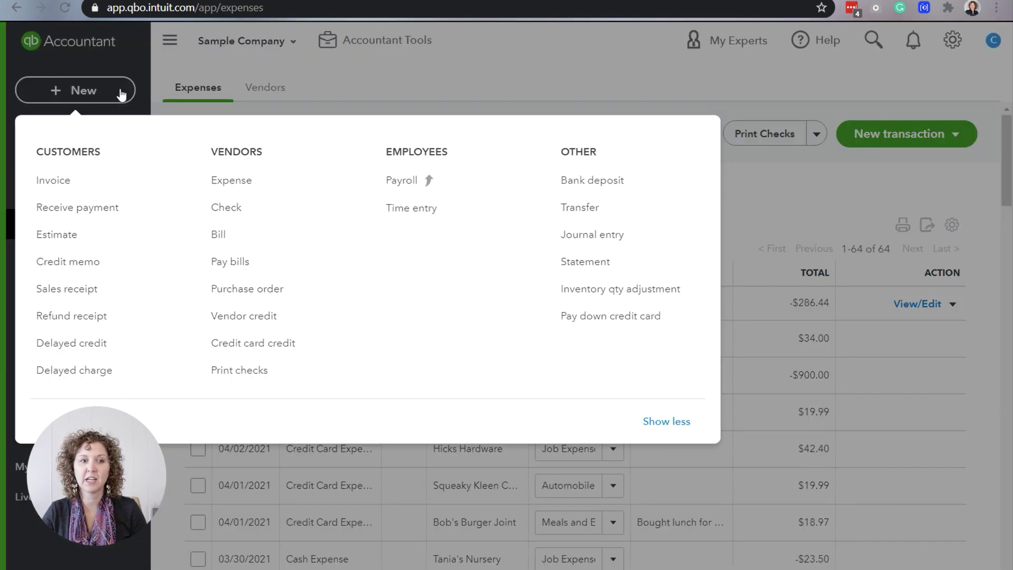
{"action": "left_click_drag", "start_coordinate": [233, 152], "coordinate": [300, 117]}
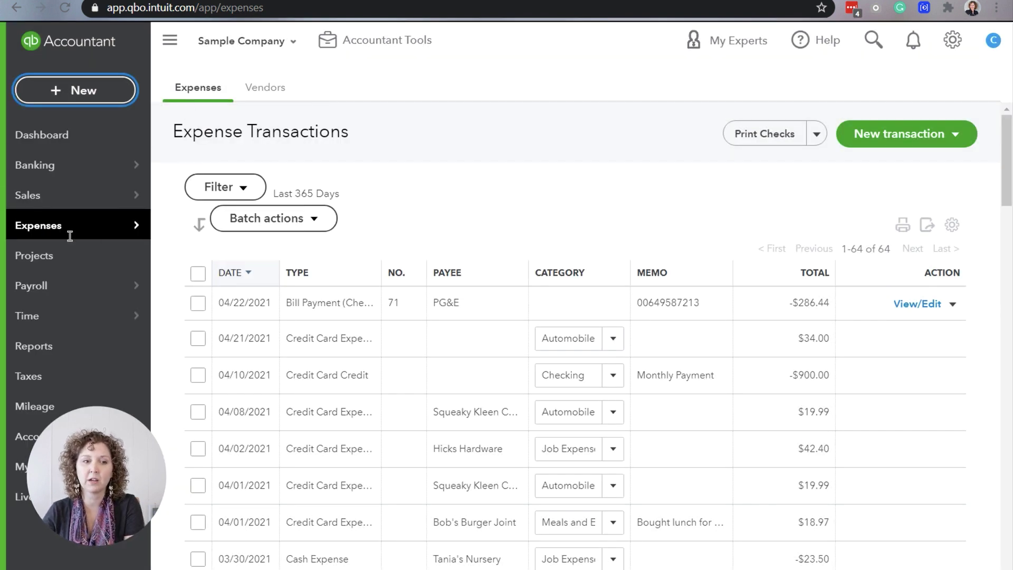
On the Vendors page, filter the list to overdue and then open bills
{"action": "left_click", "coordinate": [264, 92]}
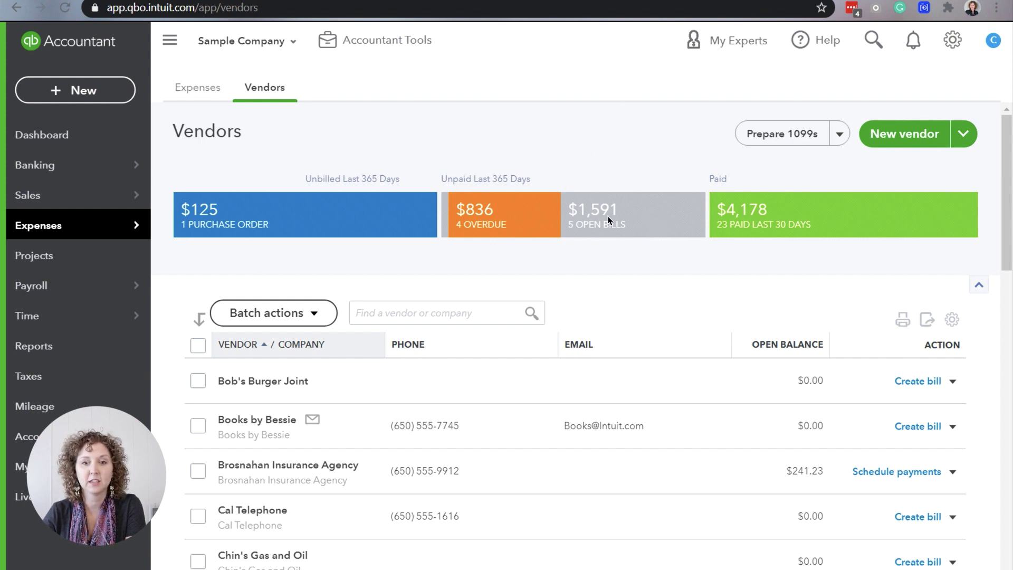
{"action": "mouse_move", "coordinate": [609, 221]}
{"action": "left_mouse_down"}
{"action": "mouse_move", "coordinate": [622, 222]}
{"action": "mouse_move", "coordinate": [594, 220]}
{"action": "left_mouse_up"}
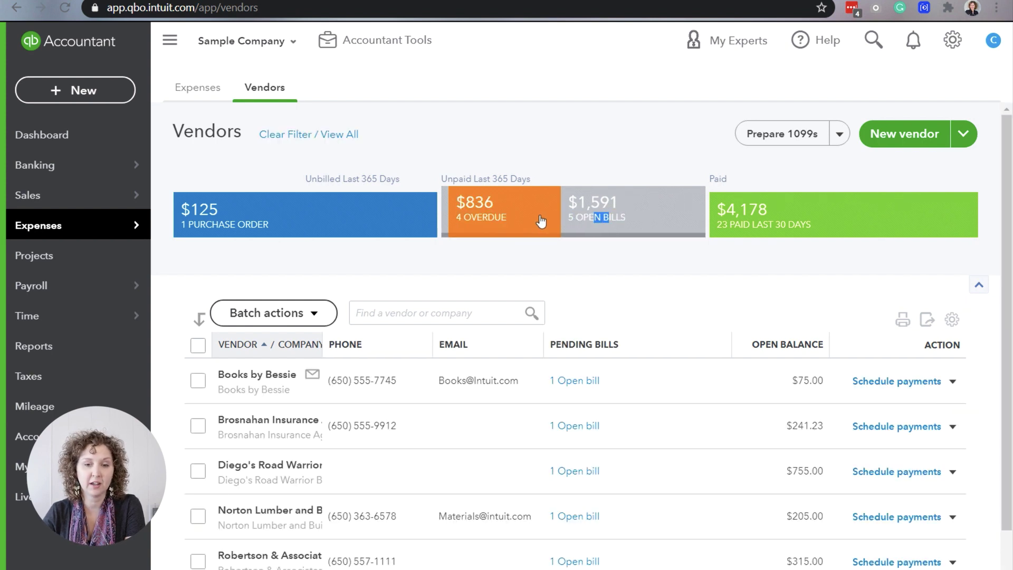
{"action": "left_click", "coordinate": [525, 224]}
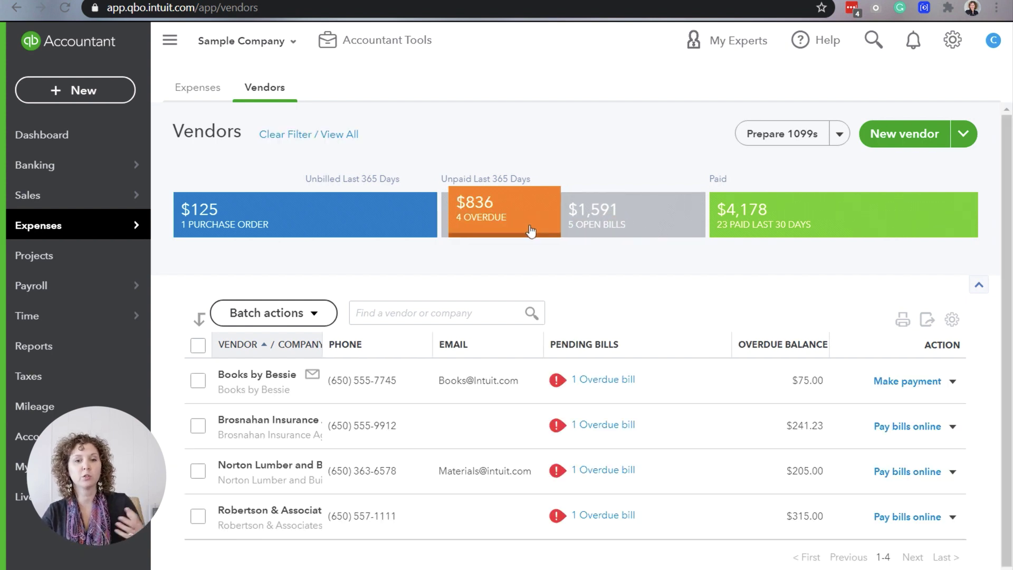
{"action": "left_click", "coordinate": [589, 223]}
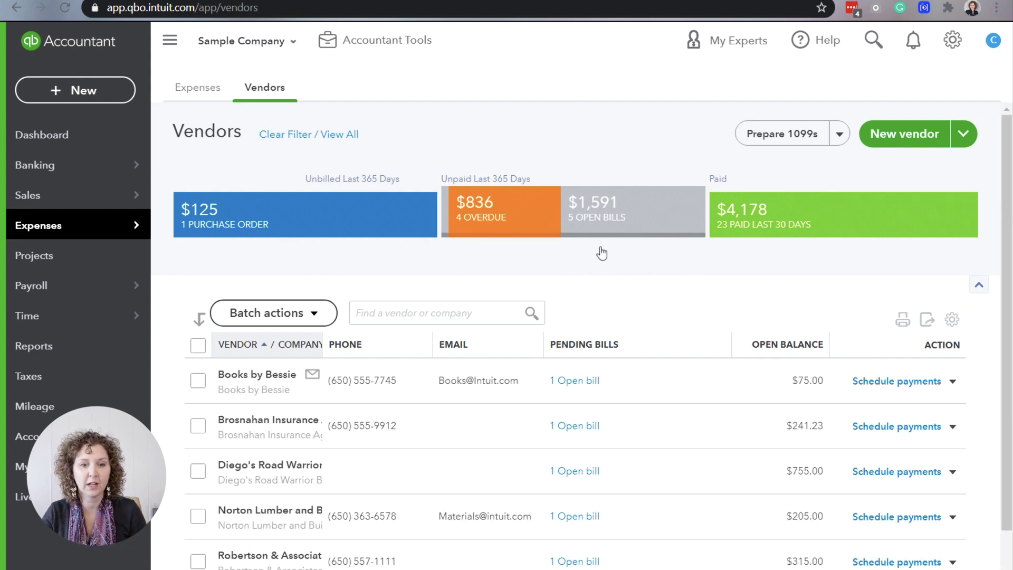
{"action": "scroll", "coordinate": [628, 301], "scroll_direction": "down", "scroll_amount": 1}
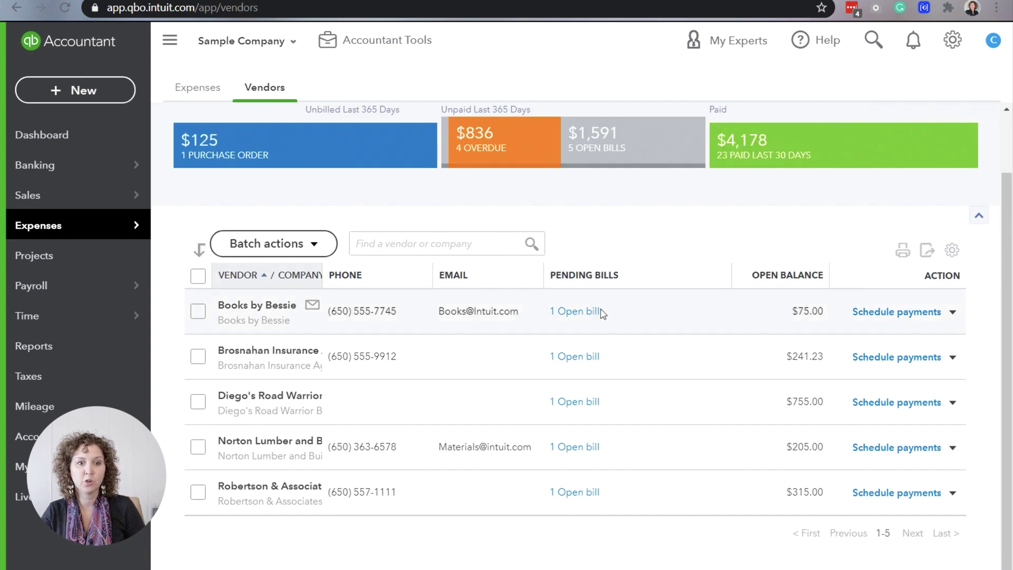
Clear the filter and sort all vendors by open balance ascending, PG&E's -$200.00 first
{"action": "left_click", "coordinate": [780, 275]}
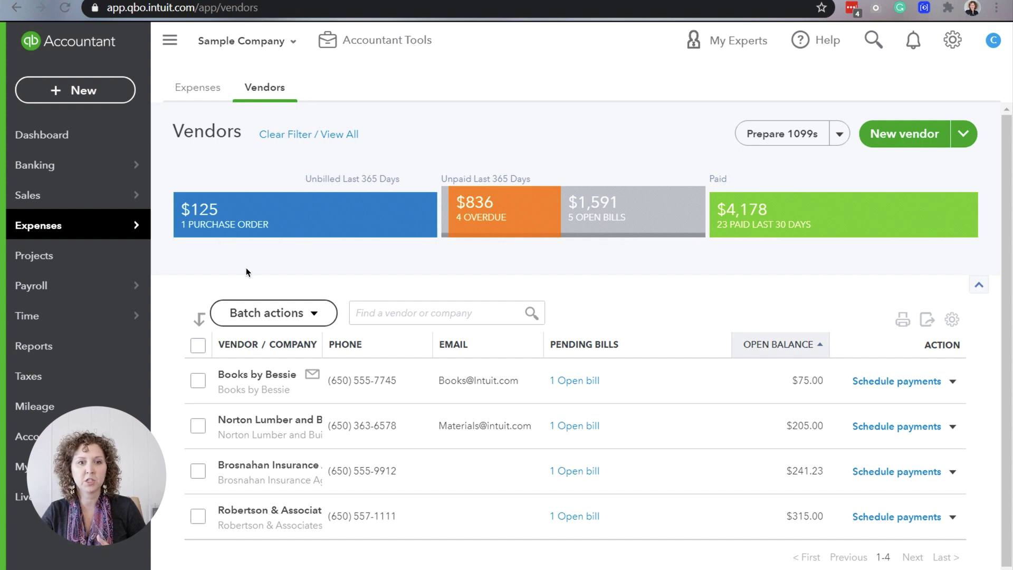
{"action": "left_click", "coordinate": [297, 136]}
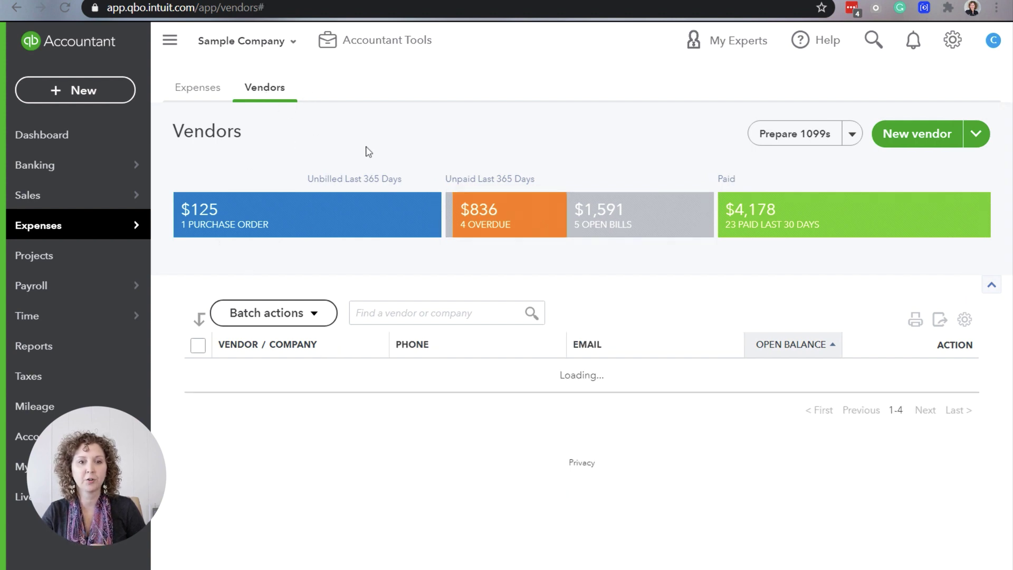
{"action": "left_click", "coordinate": [779, 346]}
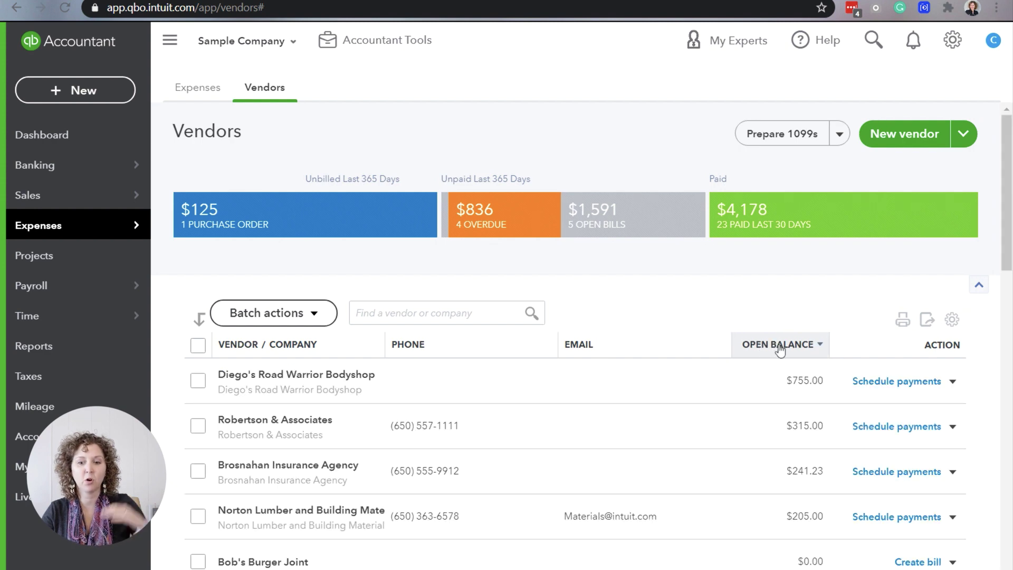
{"action": "left_click", "coordinate": [780, 347]}
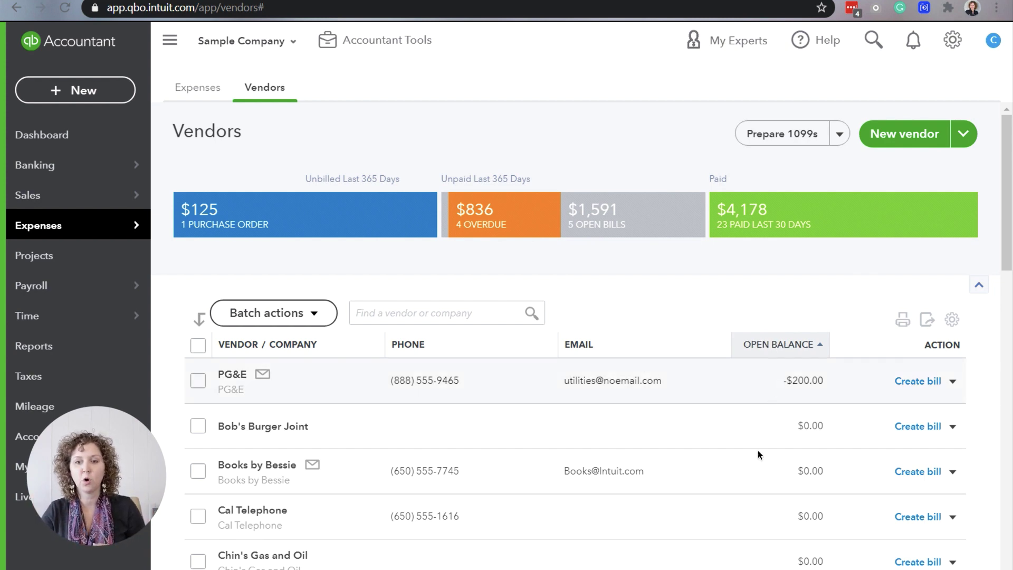
Sort vendors by open balance descending, led by Diego's Road Warrior Bodyshop at $755.00, and glance at + New
{"action": "left_click", "coordinate": [790, 344]}
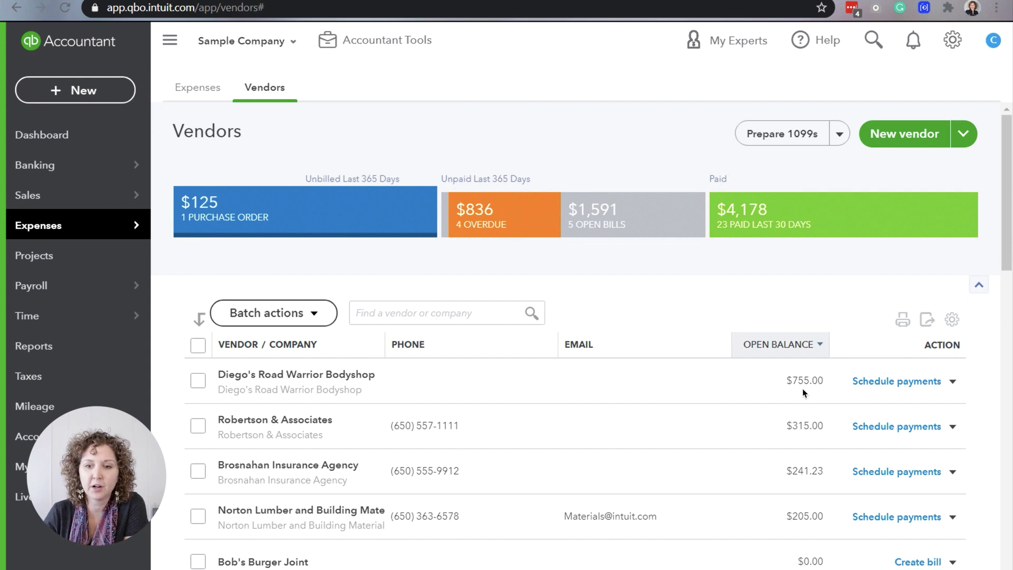
{"action": "left_click", "coordinate": [83, 91]}
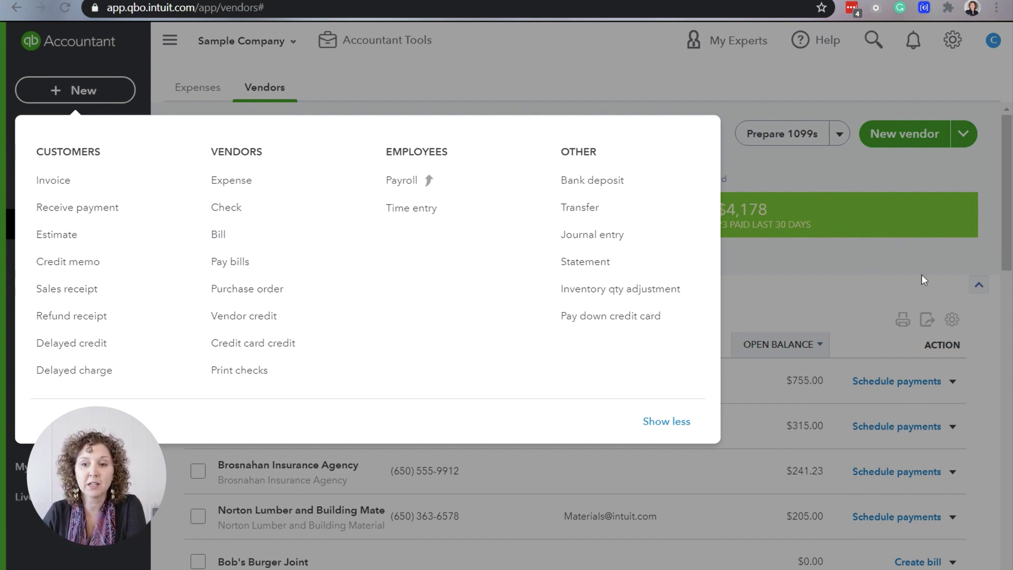
{"action": "key", "text": "Escape"}
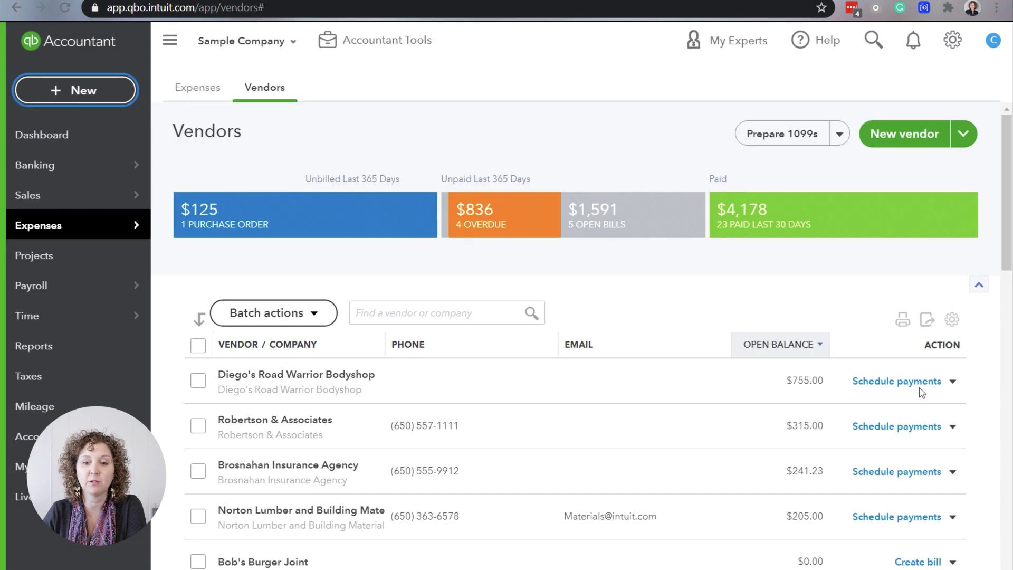
Review Diego's Road Warrior Bodyshop record and its $755.00 bill, then return to QuickBooks Desktop
{"action": "double_click", "coordinate": [810, 384]}
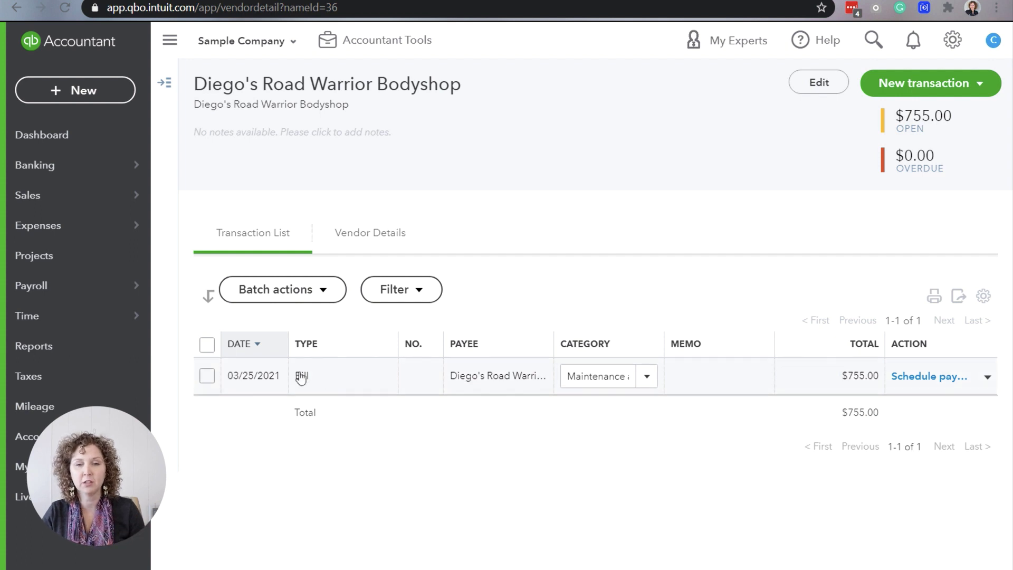
{"action": "left_click", "coordinate": [164, 82]}
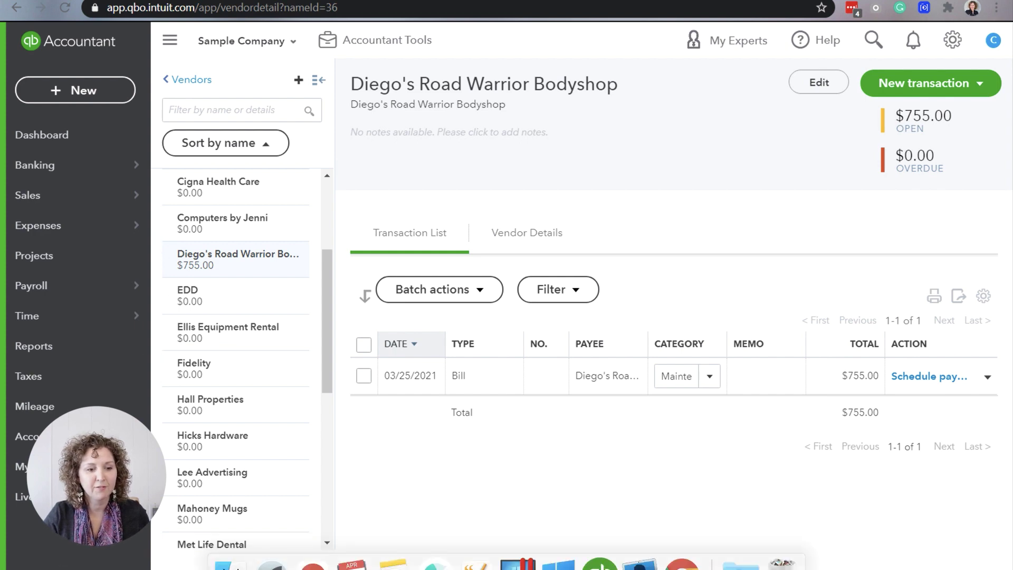
{"action": "left_click", "coordinate": [600, 564]}
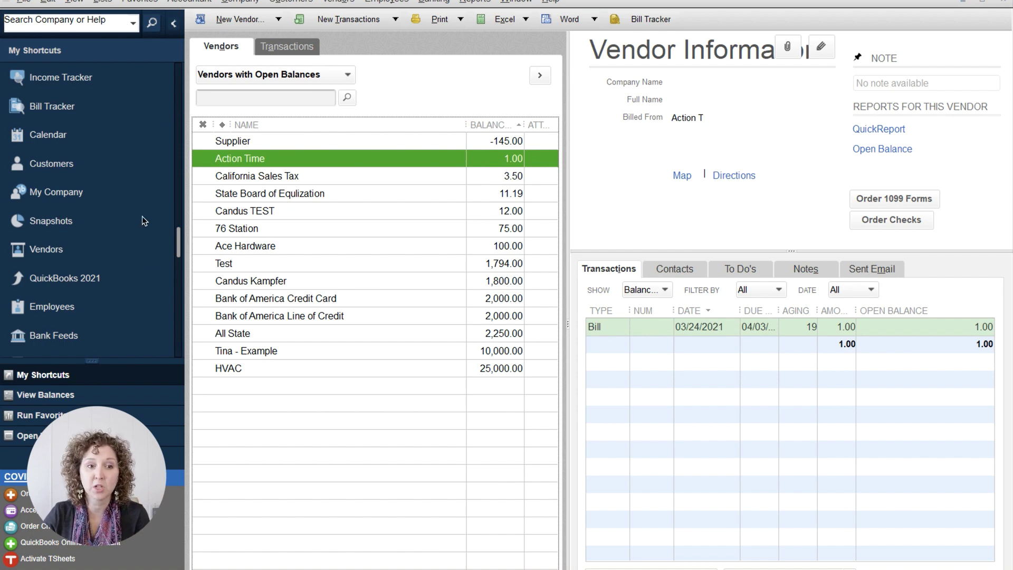
Start a bill for Action Time, discard it without recording, and close the Vendor Center
{"action": "left_click", "coordinate": [337, 20]}
{"action": "left_click", "coordinate": [337, 37]}
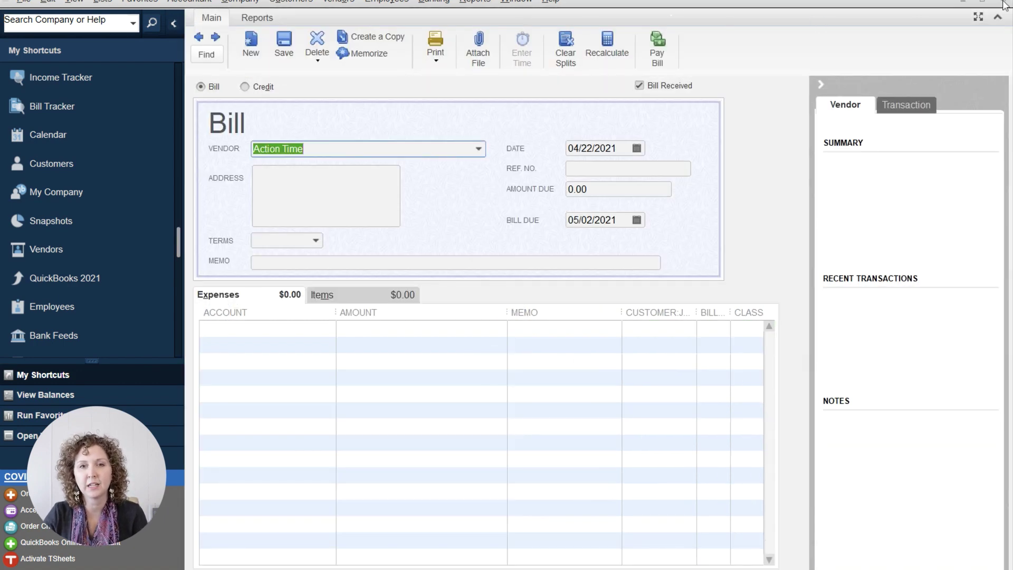
{"action": "left_click", "coordinate": [1004, 5]}
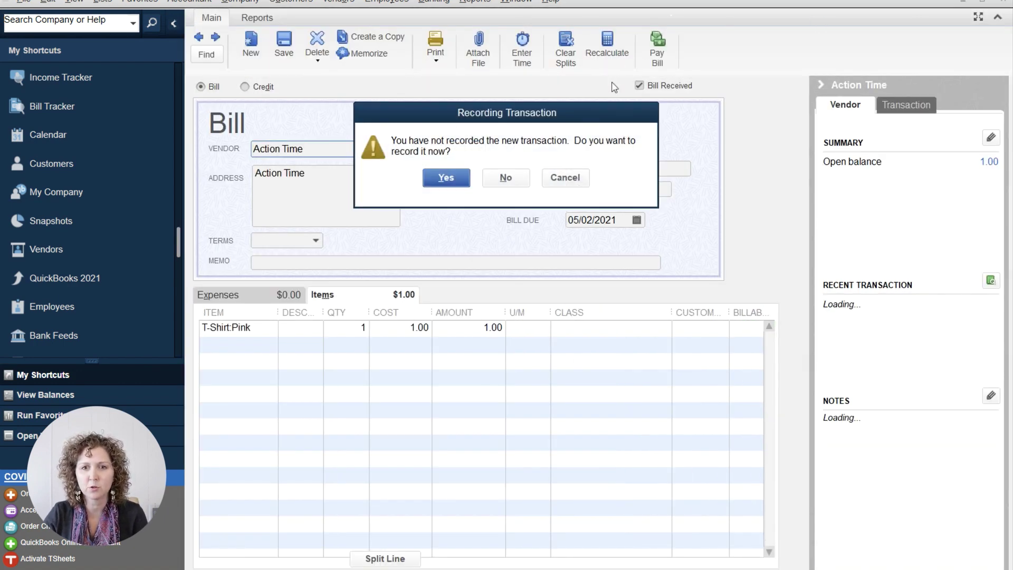
{"action": "left_click", "coordinate": [505, 177]}
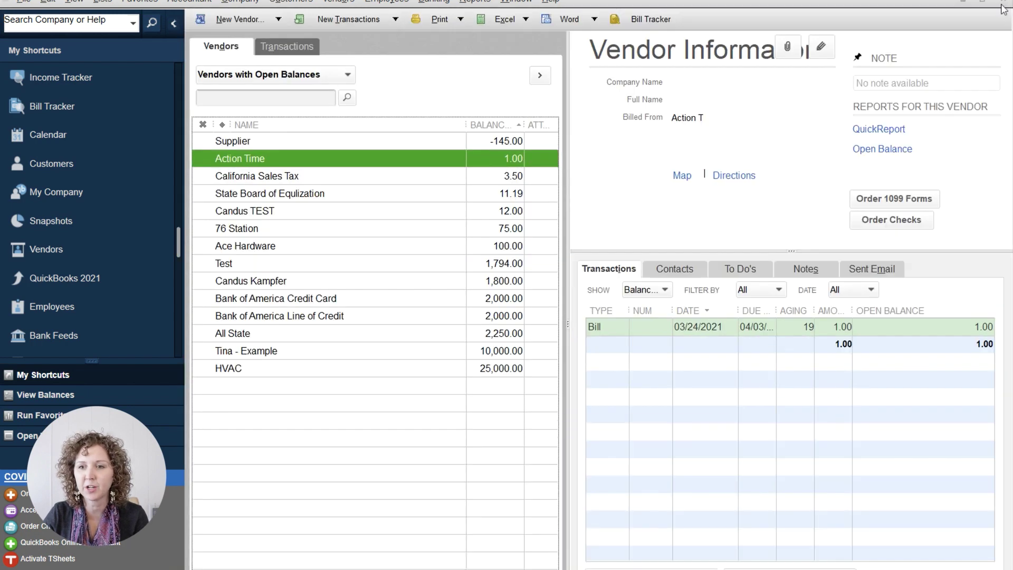
{"action": "left_click", "coordinate": [1005, 4]}
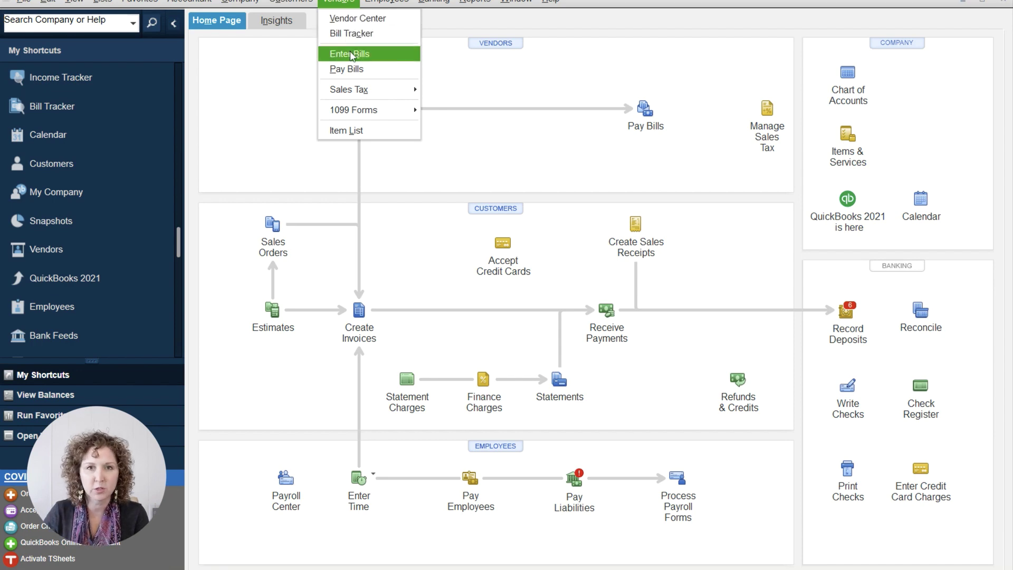
Dismiss the Vendors menu and browse the Reports menu categories without choosing one
{"action": "left_click", "coordinate": [455, 97]}
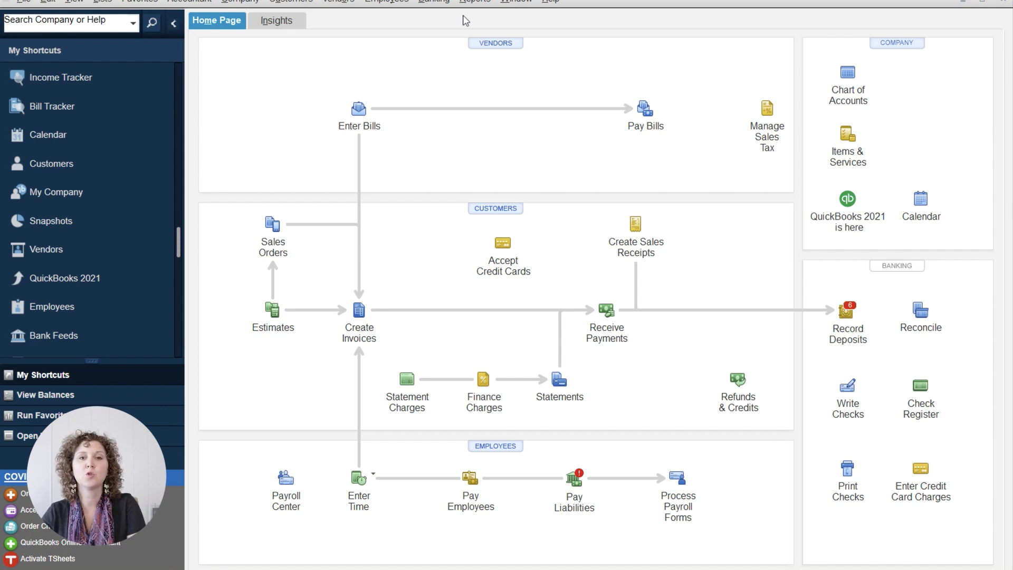
{"action": "left_click", "coordinate": [474, 2]}
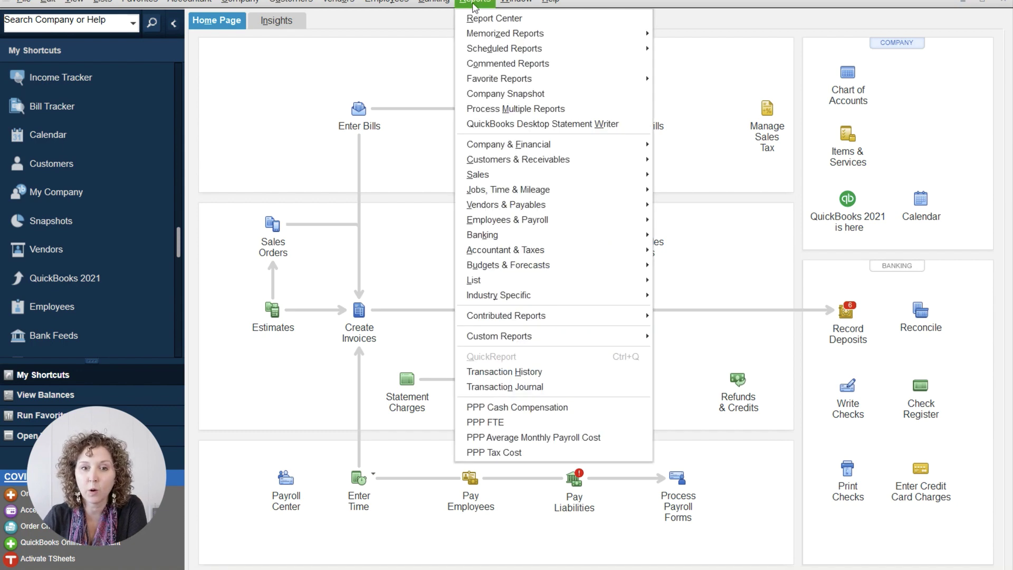
{"action": "mouse_move", "coordinate": [559, 204]}
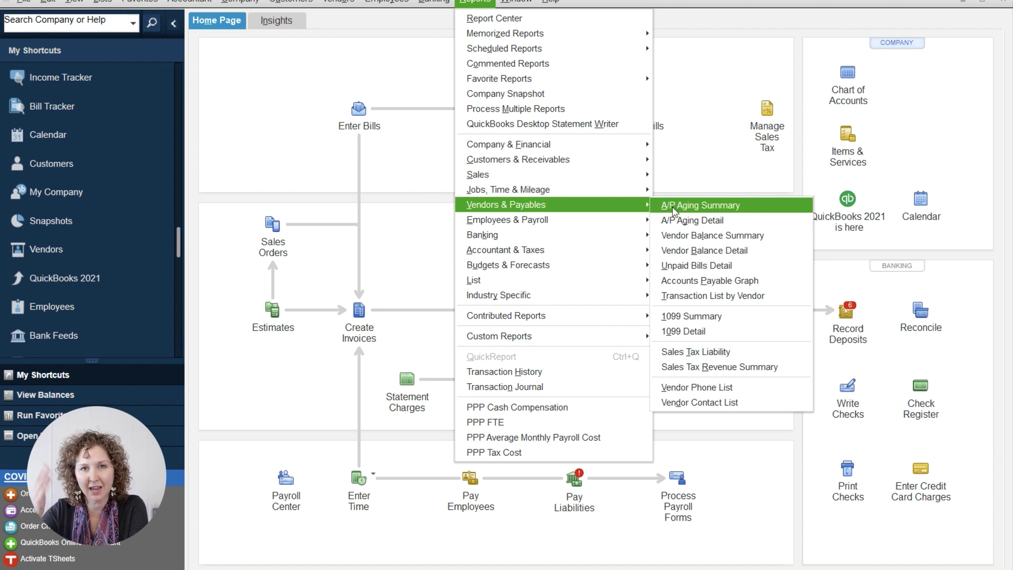
{"action": "left_click", "coordinate": [437, 151]}
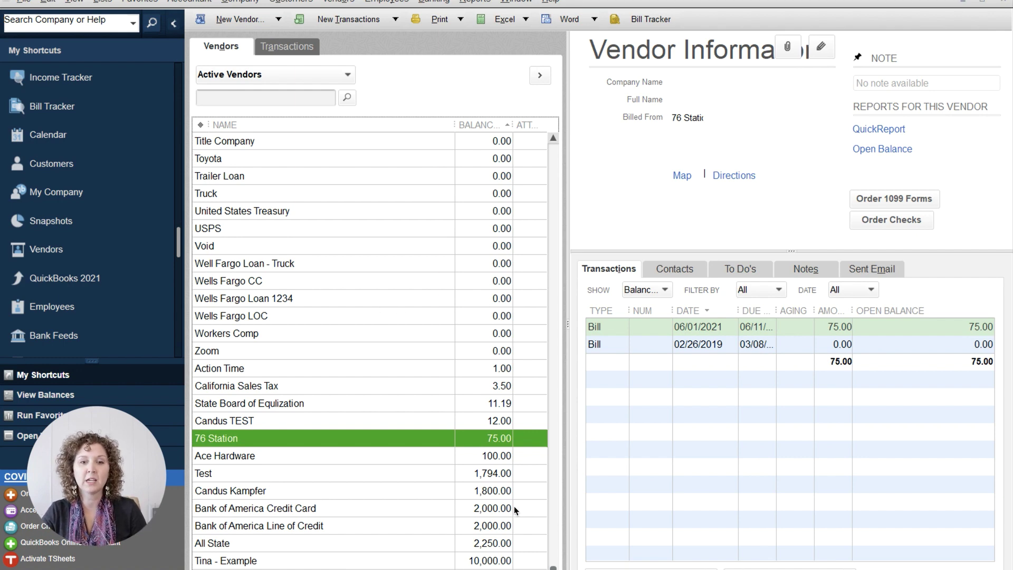
Filter the Vendor Center to vendors with open balances and inspect California Sales Tax's 3.50 record
{"action": "left_click", "coordinate": [327, 210]}
{"action": "scroll", "coordinate": [346, 201], "scroll_direction": "up", "scroll_amount": 2}
{"action": "scroll", "coordinate": [348, 211], "scroll_direction": "up", "scroll_amount": 15}
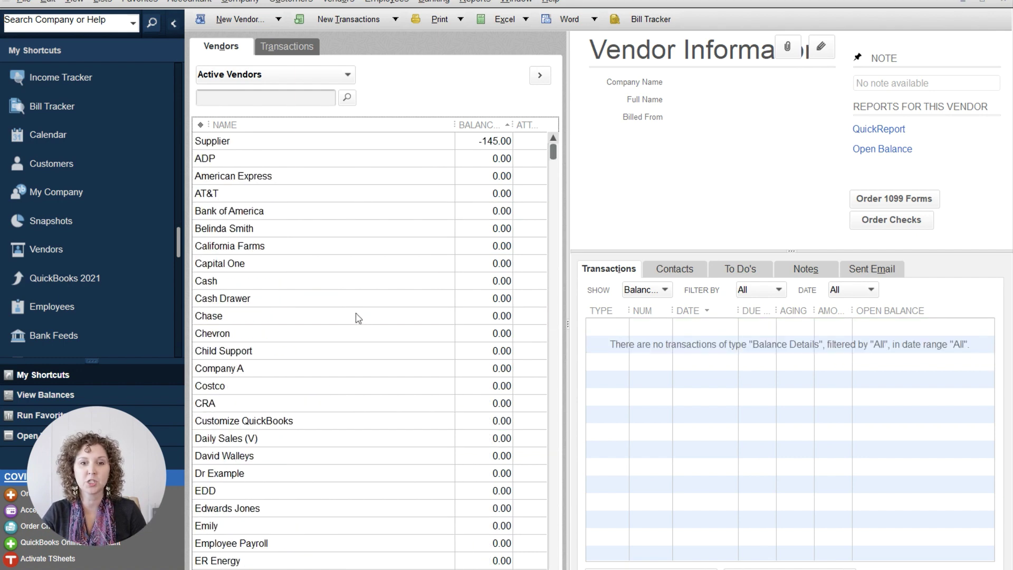
{"action": "scroll", "coordinate": [389, 321], "scroll_direction": "down", "scroll_amount": 6}
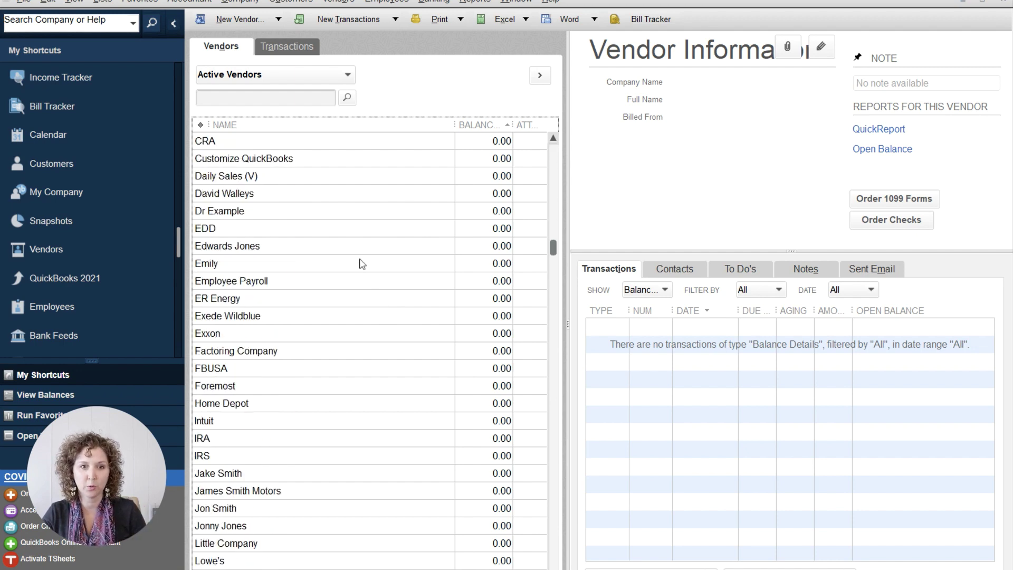
{"action": "left_click", "coordinate": [348, 75]}
{"action": "left_click", "coordinate": [325, 128]}
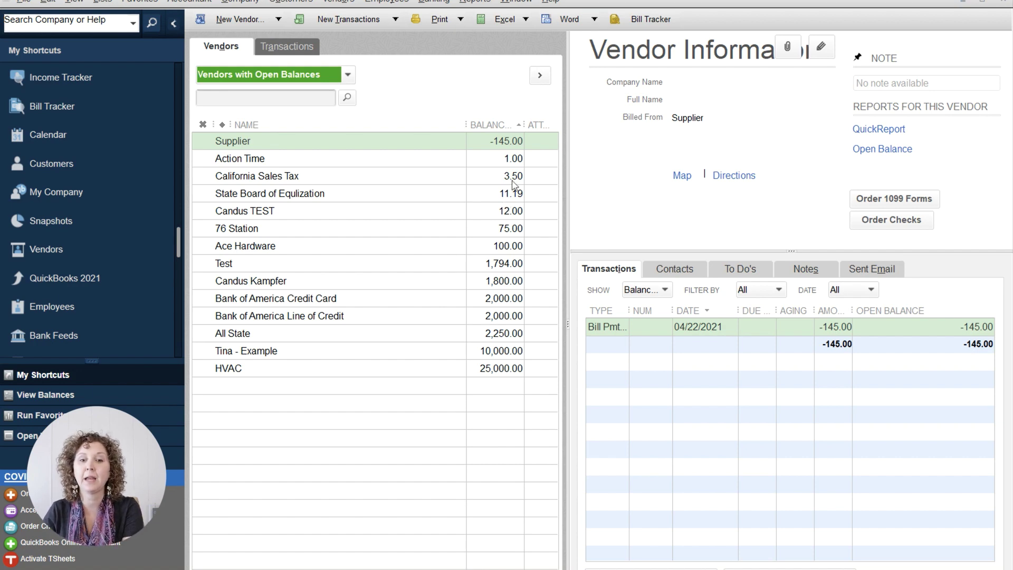
{"action": "left_click", "coordinate": [515, 182]}
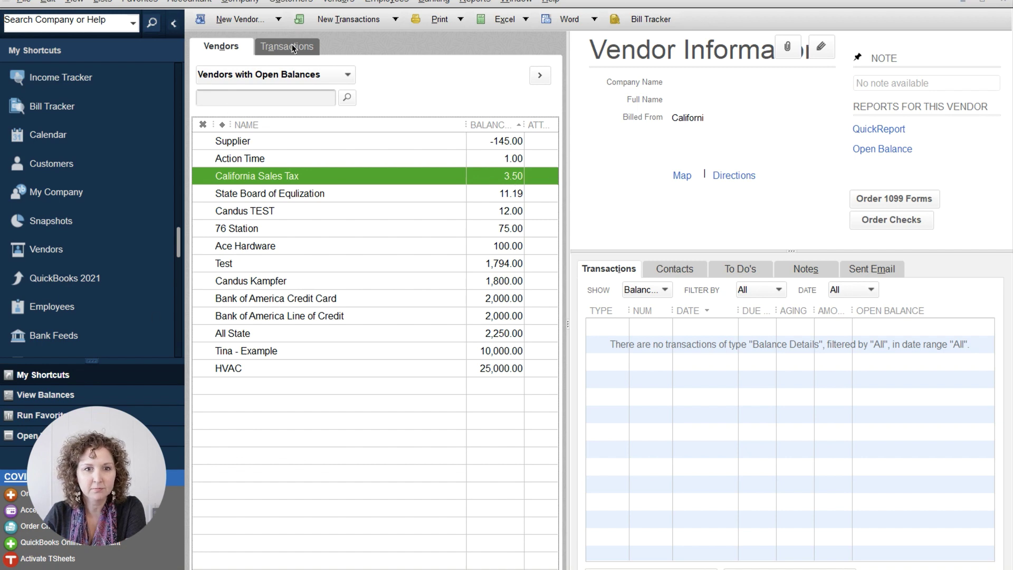
Open the Unpaid Bills Detail report as of April 22, 2021 from Vendors & Payables reports
{"action": "left_click", "coordinate": [478, 1]}
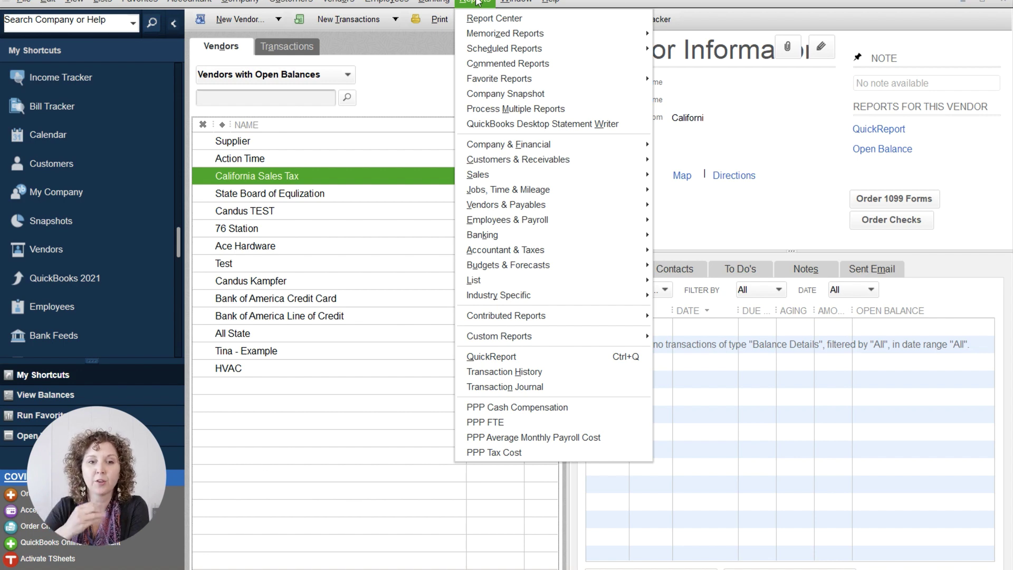
{"action": "left_click", "coordinate": [551, 2]}
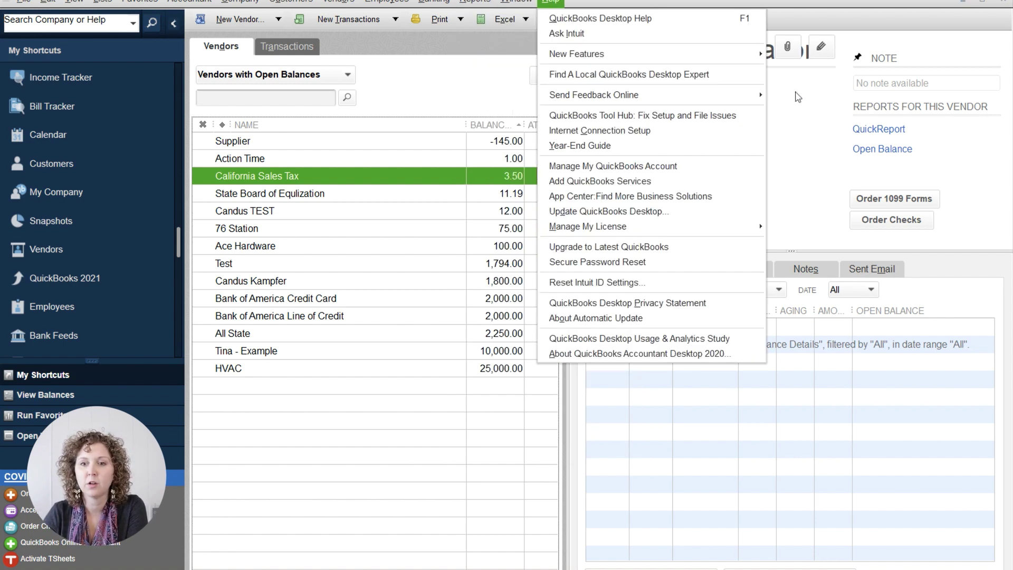
{"action": "left_click", "coordinate": [482, 2]}
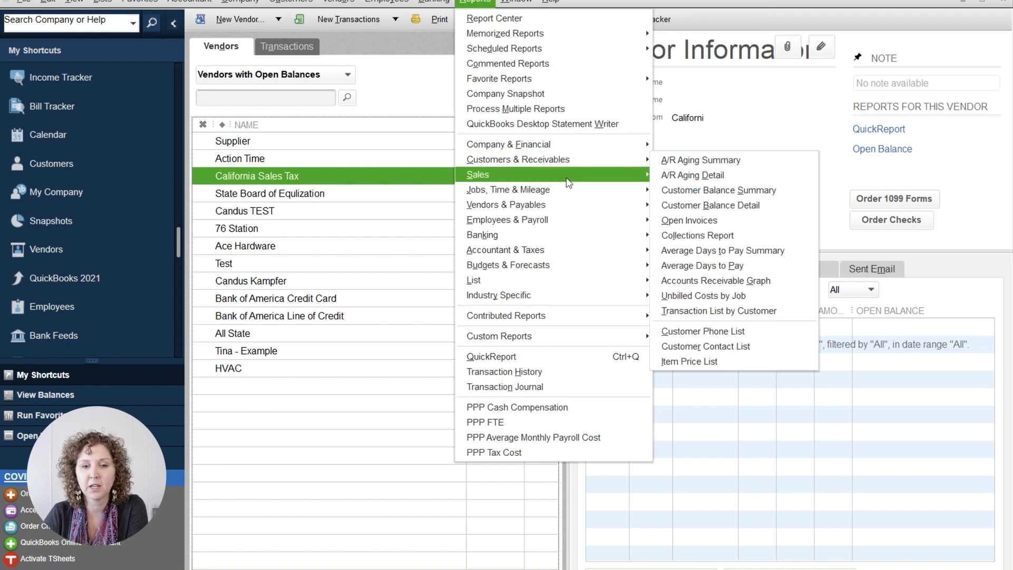
{"action": "mouse_move", "coordinate": [570, 210]}
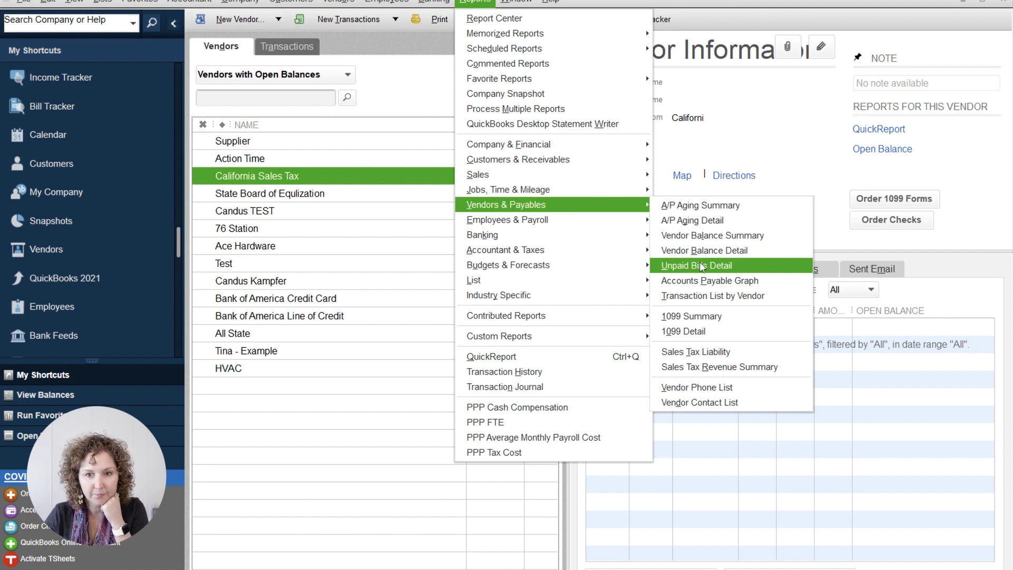
{"action": "left_click", "coordinate": [701, 266]}
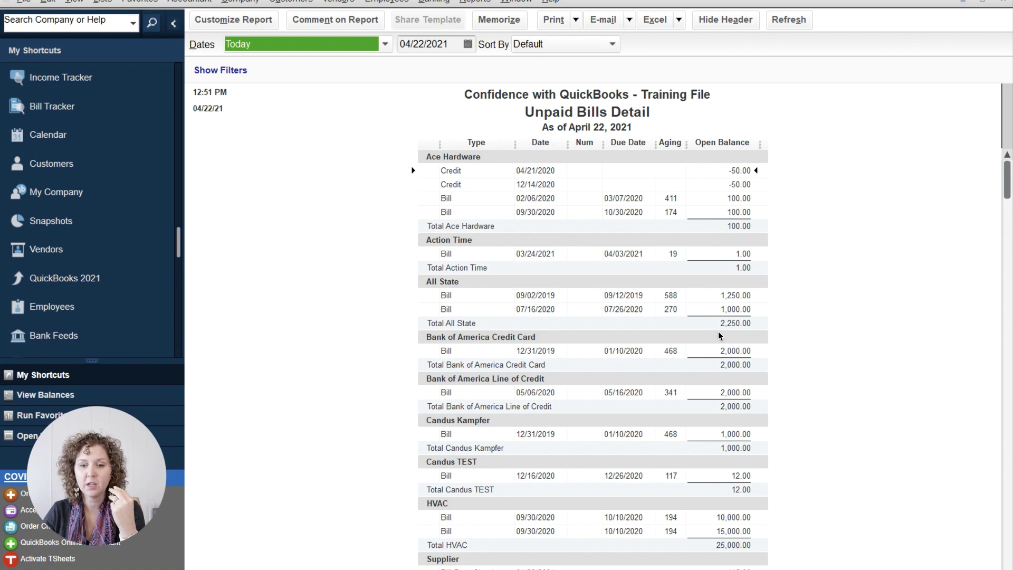
{"action": "left_click_drag", "start_coordinate": [1007, 192], "coordinate": [1009, 467]}
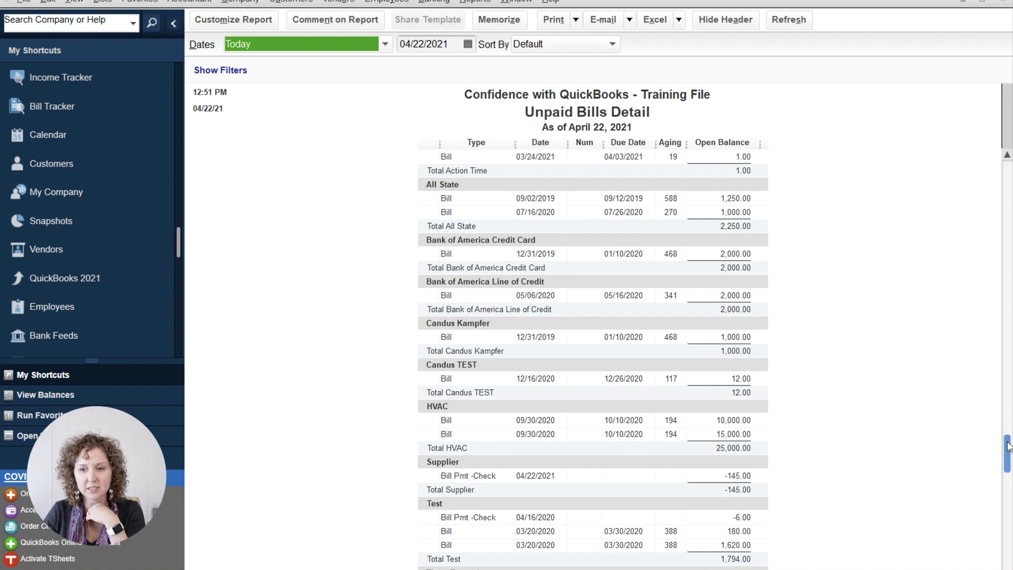
{"action": "left_click_drag", "start_coordinate": [1009, 448], "coordinate": [1009, 525]}
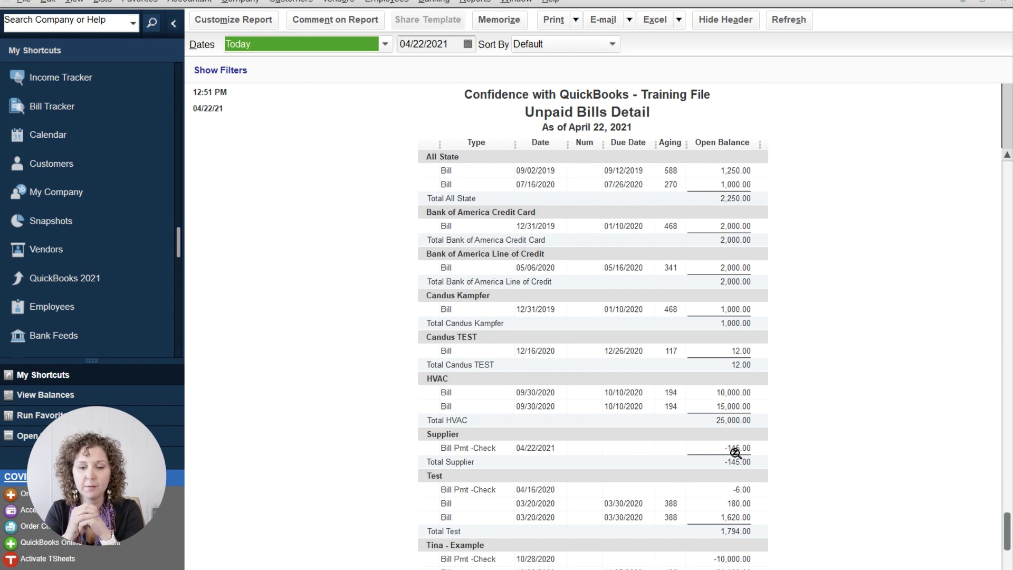
{"action": "scroll", "coordinate": [763, 465], "scroll_direction": "down", "scroll_amount": 1}
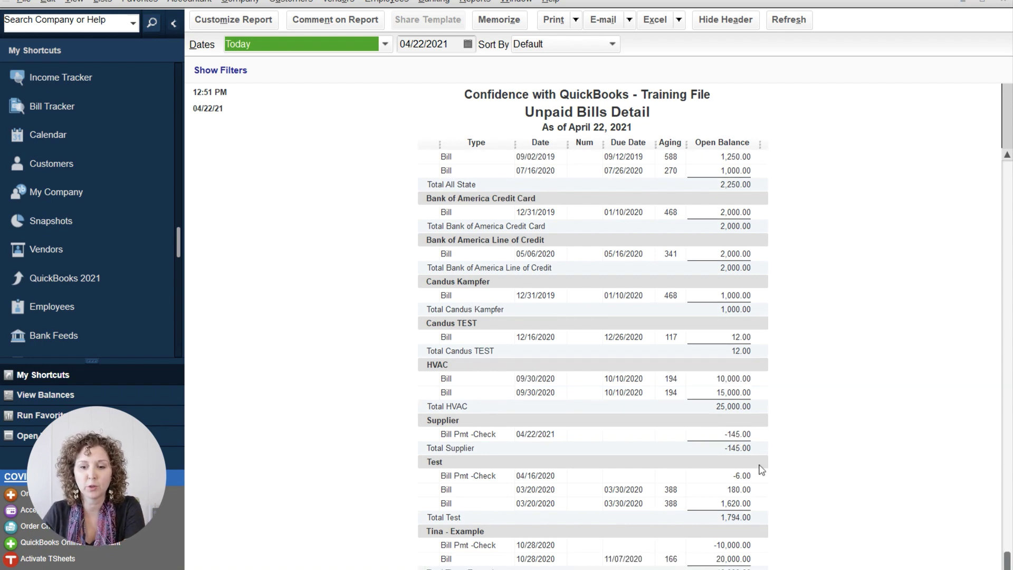
Open the Vendor Balance Detail report for all transactions and scroll through vendors' bills and payments
{"action": "left_click", "coordinate": [478, 3]}
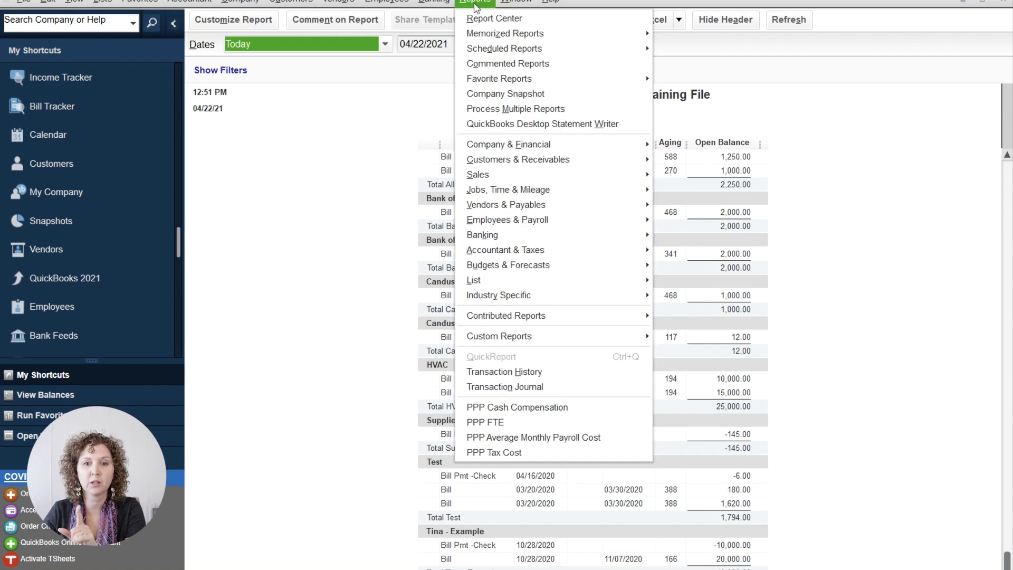
{"action": "mouse_move", "coordinate": [579, 207]}
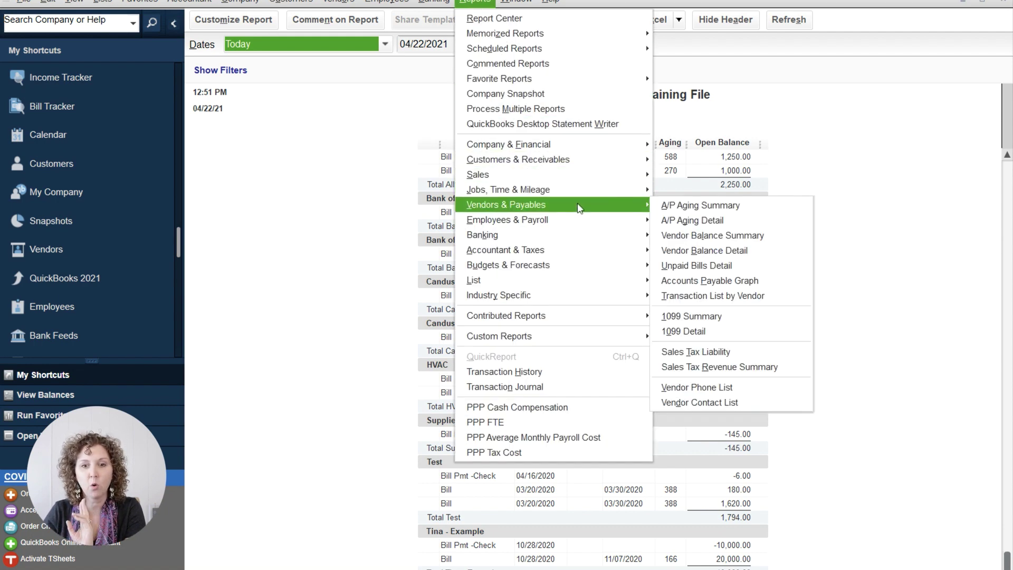
{"action": "left_click", "coordinate": [716, 255]}
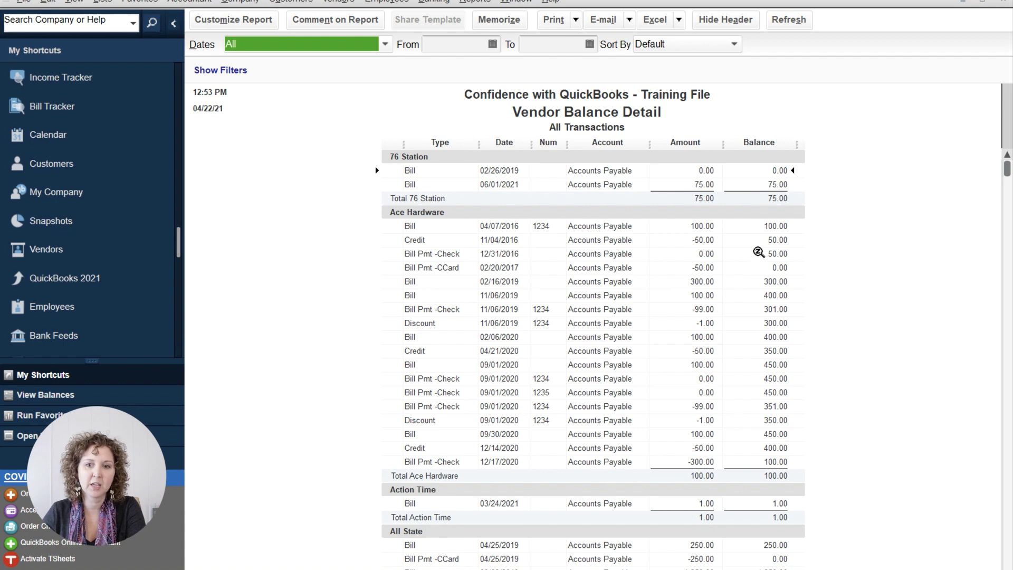
{"action": "scroll", "coordinate": [761, 365], "scroll_direction": "down", "scroll_amount": 8}
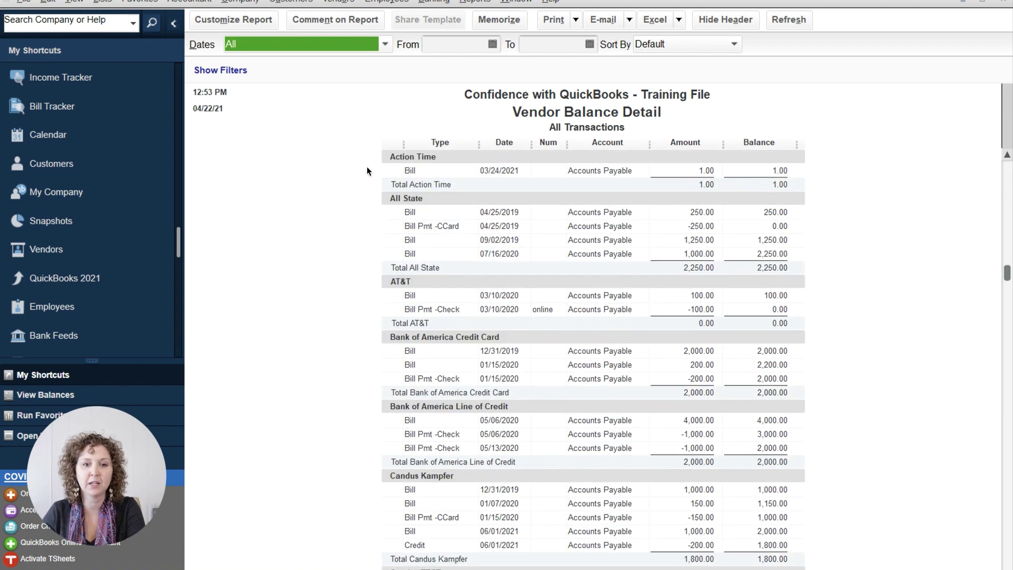
{"action": "scroll", "coordinate": [487, 293], "scroll_direction": "down", "scroll_amount": 15}
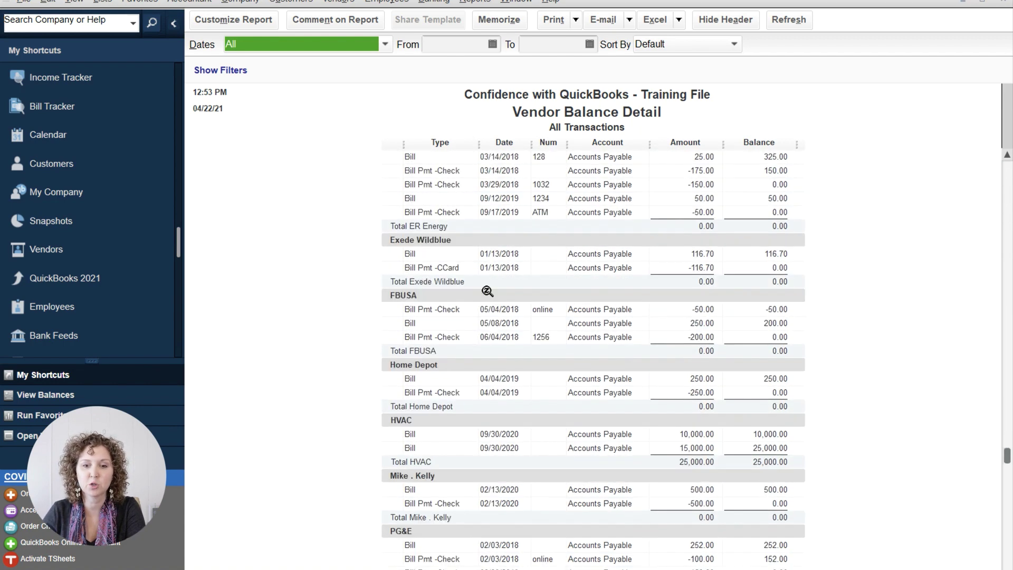
{"action": "scroll", "coordinate": [543, 306], "scroll_direction": "down", "scroll_amount": 5}
{"action": "scroll", "coordinate": [594, 286], "scroll_direction": "up", "scroll_amount": 2}
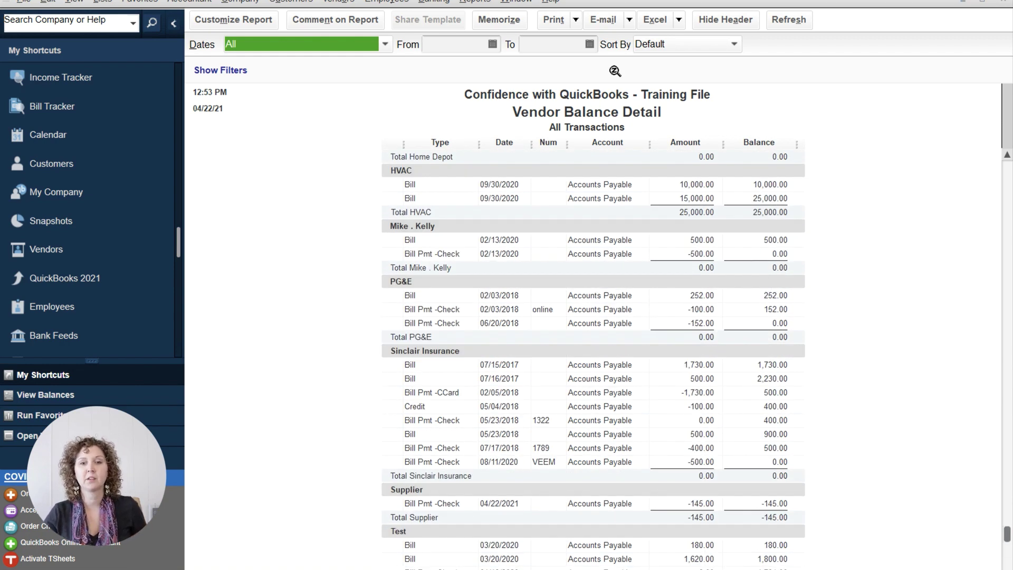
{"action": "left_click", "coordinate": [517, 2]}
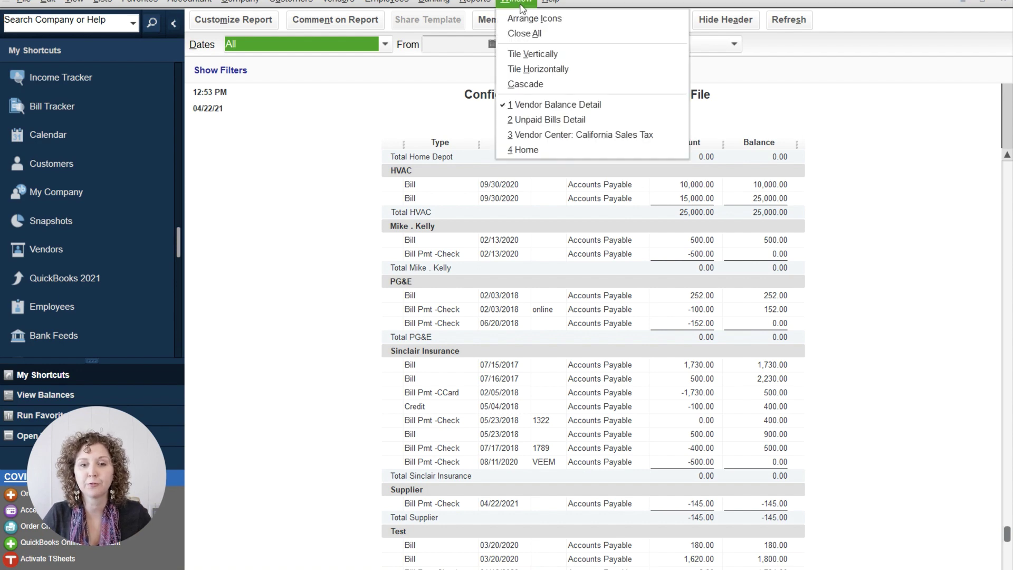
Bring the Unpaid Bills Detail report back to front, scrolled to the top at Ace Hardware
{"action": "left_click", "coordinate": [582, 120]}
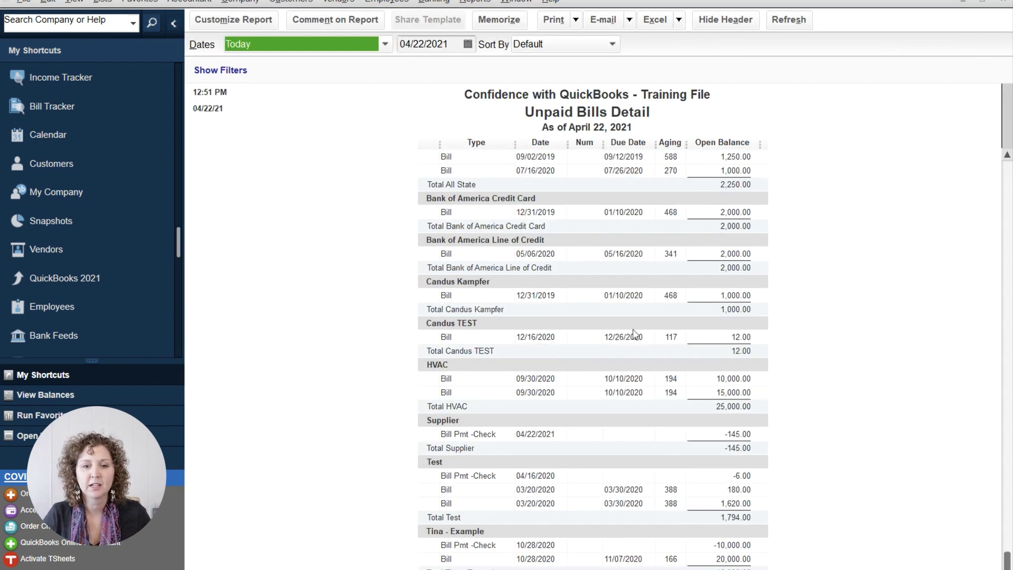
{"action": "scroll", "coordinate": [613, 285], "scroll_direction": "up", "scroll_amount": 3}
{"action": "scroll", "coordinate": [643, 359], "scroll_direction": "down", "scroll_amount": 3}
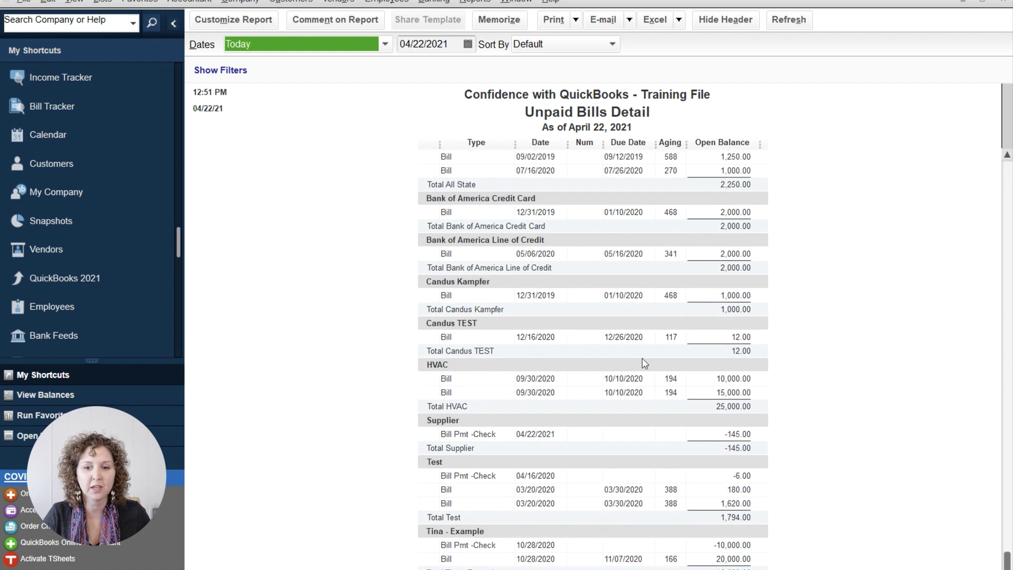
{"action": "scroll", "coordinate": [643, 358], "scroll_direction": "up", "scroll_amount": 3}
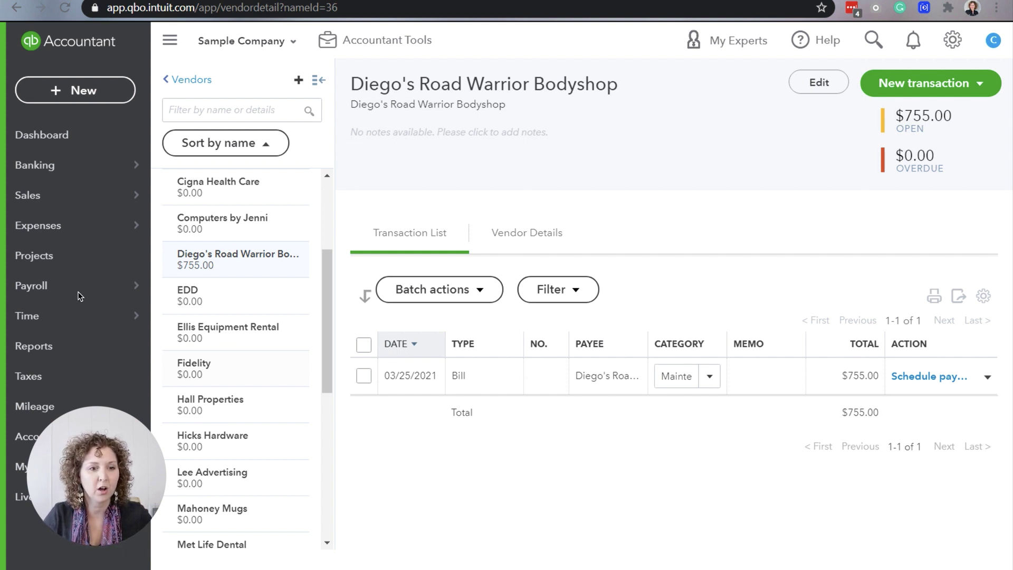
In QuickBooks Online, open the Unpaid Bills report from the What you owe reports group
{"action": "left_click", "coordinate": [50, 358]}
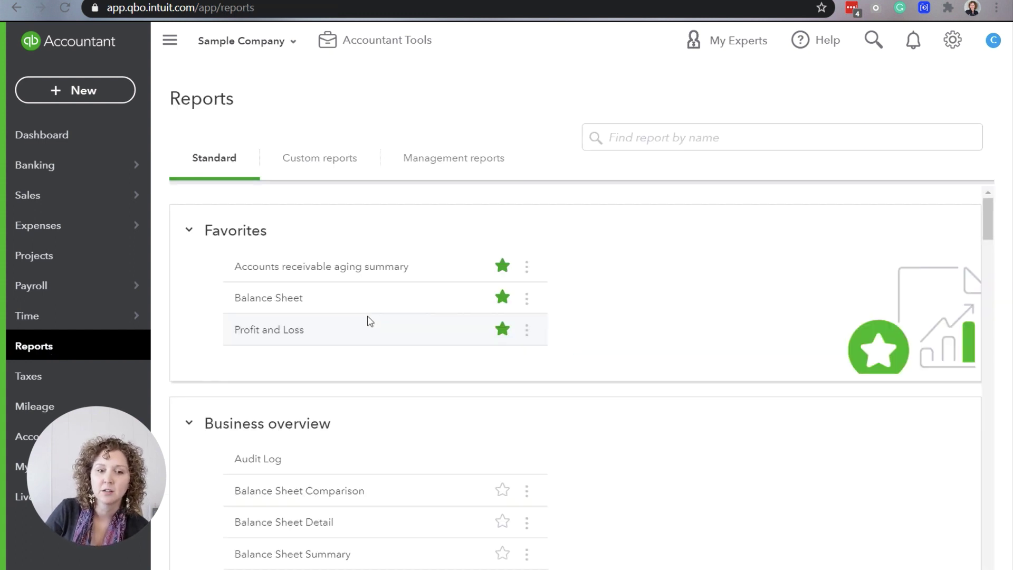
{"action": "scroll", "coordinate": [374, 370], "scroll_direction": "down", "scroll_amount": 1}
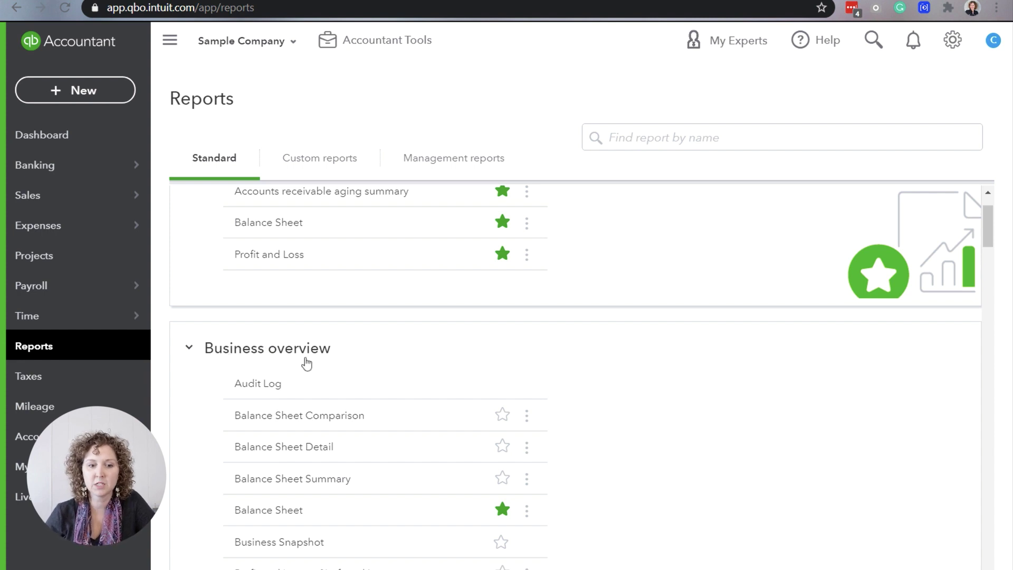
{"action": "scroll", "coordinate": [306, 363], "scroll_direction": "down", "scroll_amount": 12}
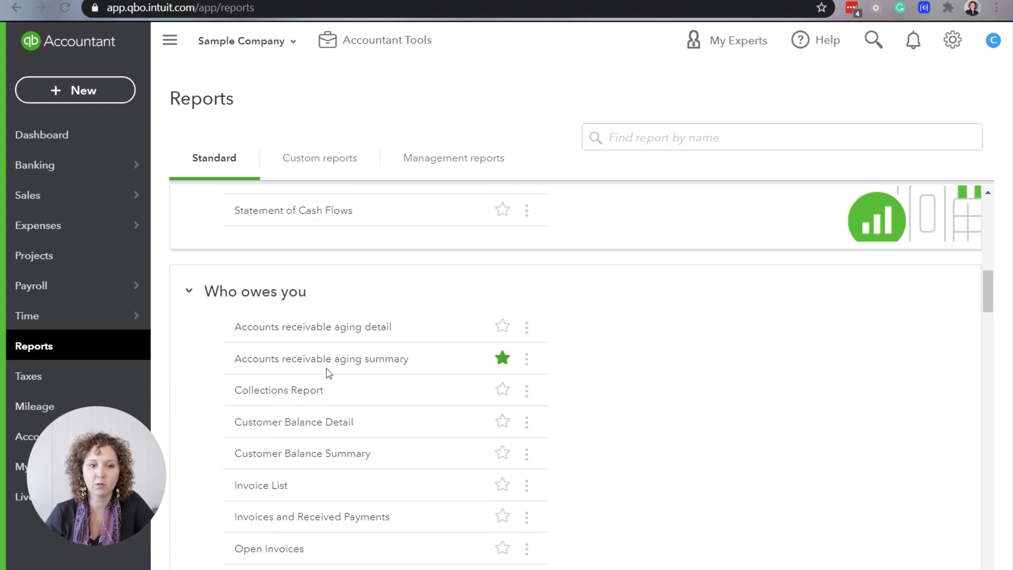
{"action": "scroll", "coordinate": [329, 372], "scroll_direction": "down", "scroll_amount": 2}
{"action": "scroll", "coordinate": [260, 283], "scroll_direction": "up", "scroll_amount": 2}
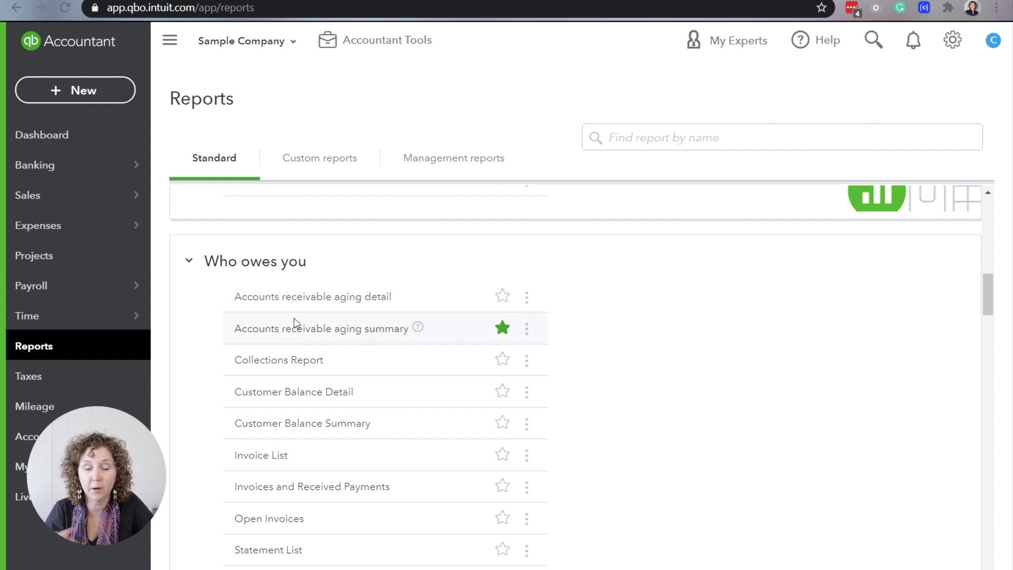
{"action": "scroll", "coordinate": [306, 320], "scroll_direction": "down", "scroll_amount": 7}
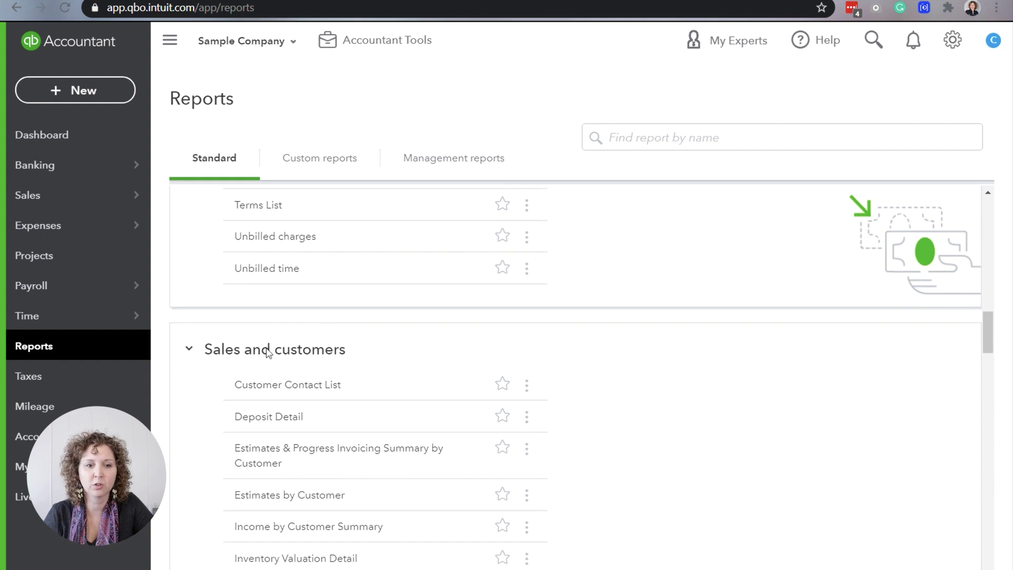
{"action": "scroll", "coordinate": [297, 357], "scroll_direction": "down", "scroll_amount": 13}
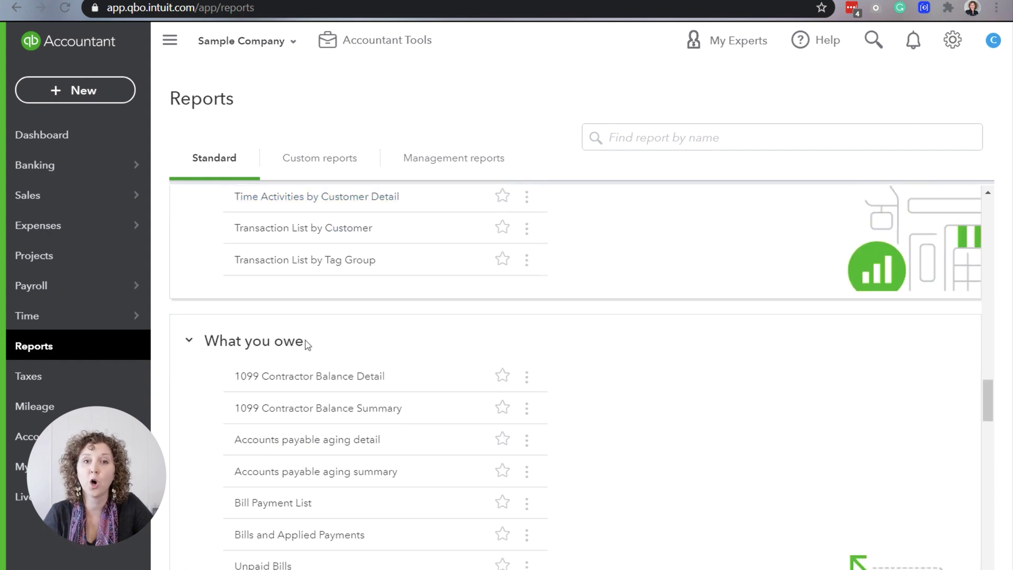
{"action": "scroll", "coordinate": [315, 344], "scroll_direction": "down", "scroll_amount": 3}
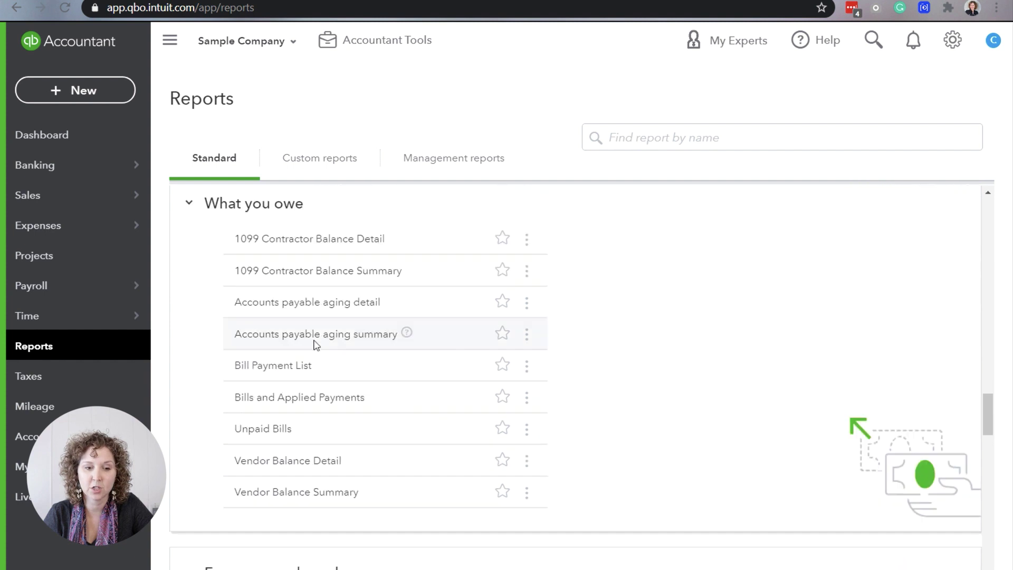
{"action": "left_click", "coordinate": [263, 415]}
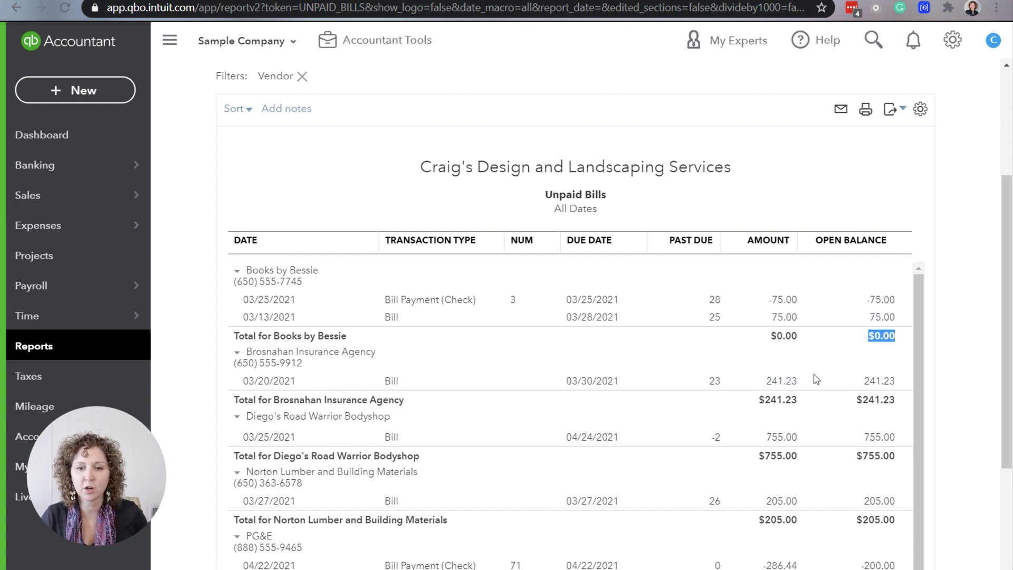
Scroll back to the top of the Unpaid Bills report, then go to the Expenses Vendors page
{"action": "scroll", "coordinate": [792, 509], "scroll_direction": "down", "scroll_amount": 4}
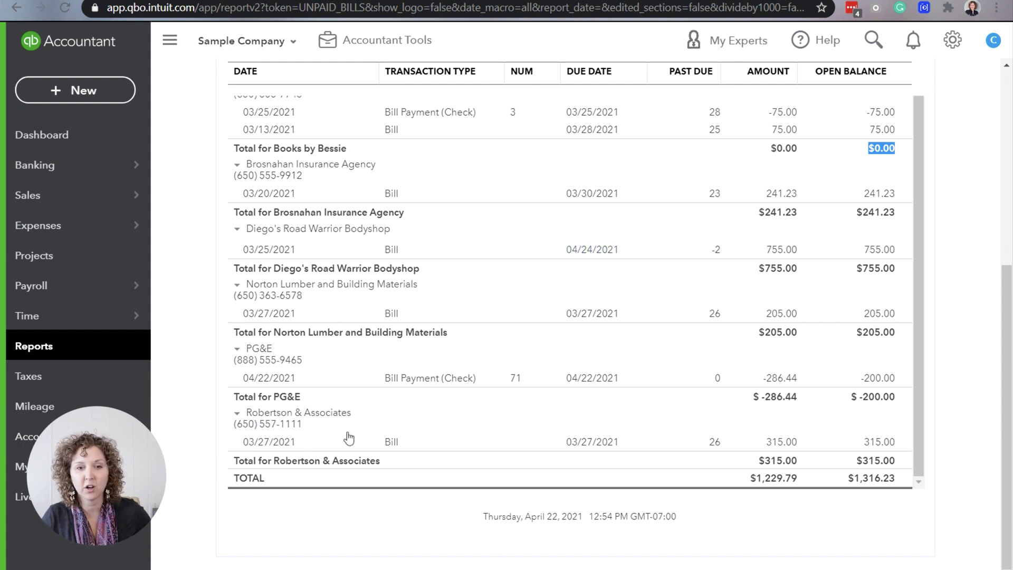
{"action": "scroll", "coordinate": [515, 404], "scroll_direction": "up", "scroll_amount": 1}
{"action": "scroll", "coordinate": [515, 404], "scroll_direction": "up", "scroll_amount": 7}
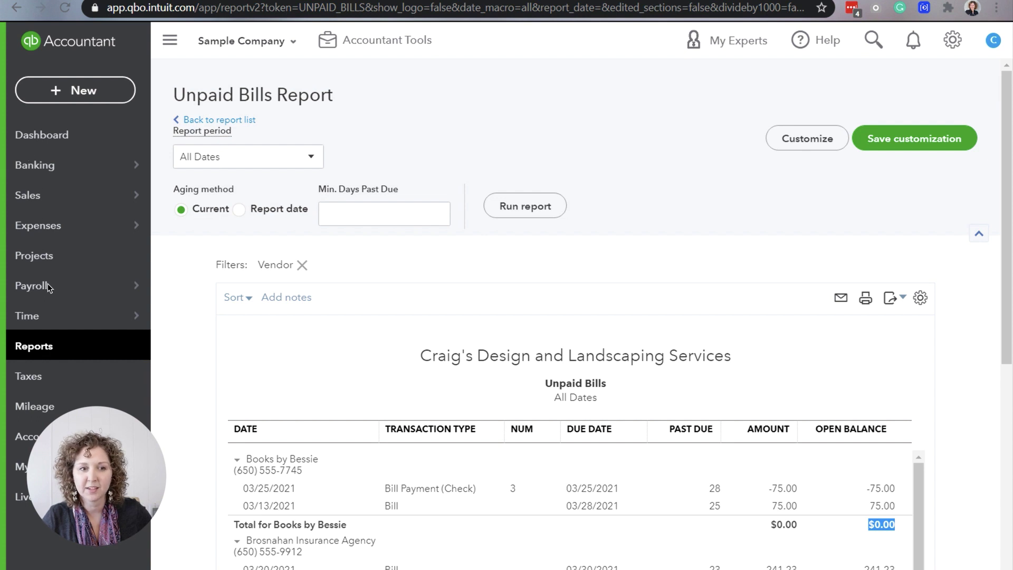
{"action": "left_click", "coordinate": [39, 226]}
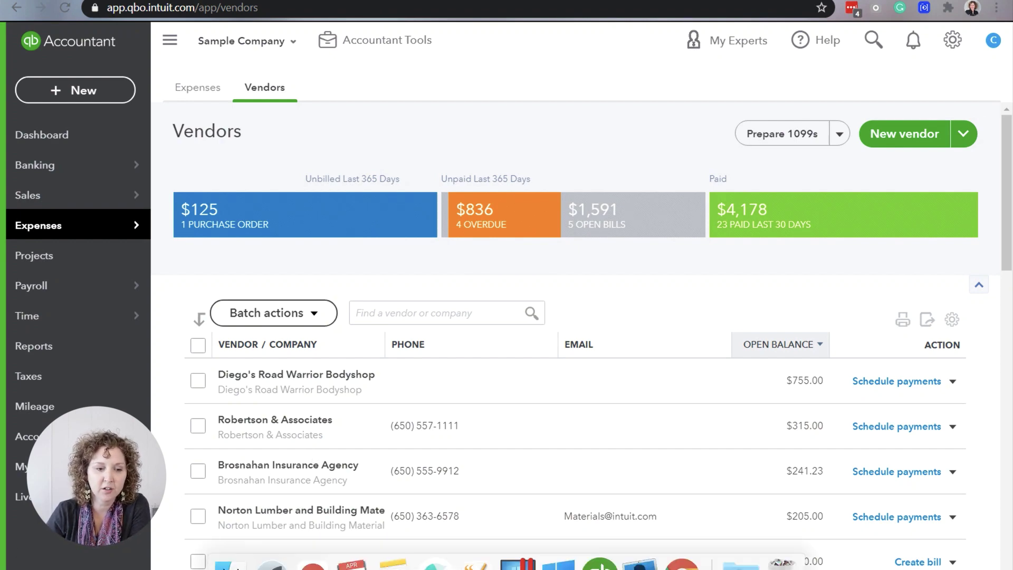
{"action": "mouse_move", "coordinate": [145, 324]}
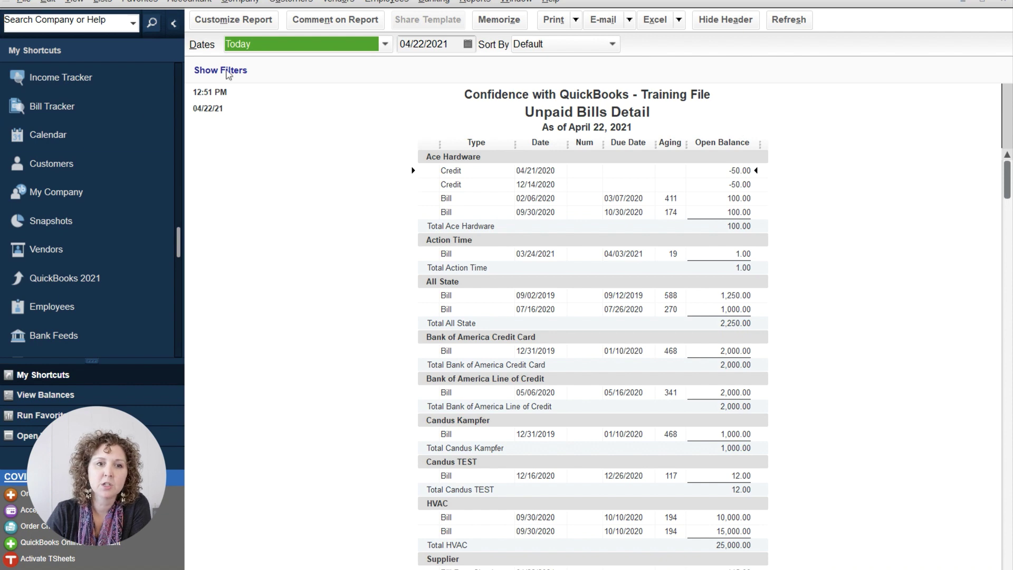
Bring up the Vendor Center from the Vendors menu, showing vendors with open balances
{"action": "left_click", "coordinate": [338, 2]}
{"action": "left_click", "coordinate": [356, 16]}
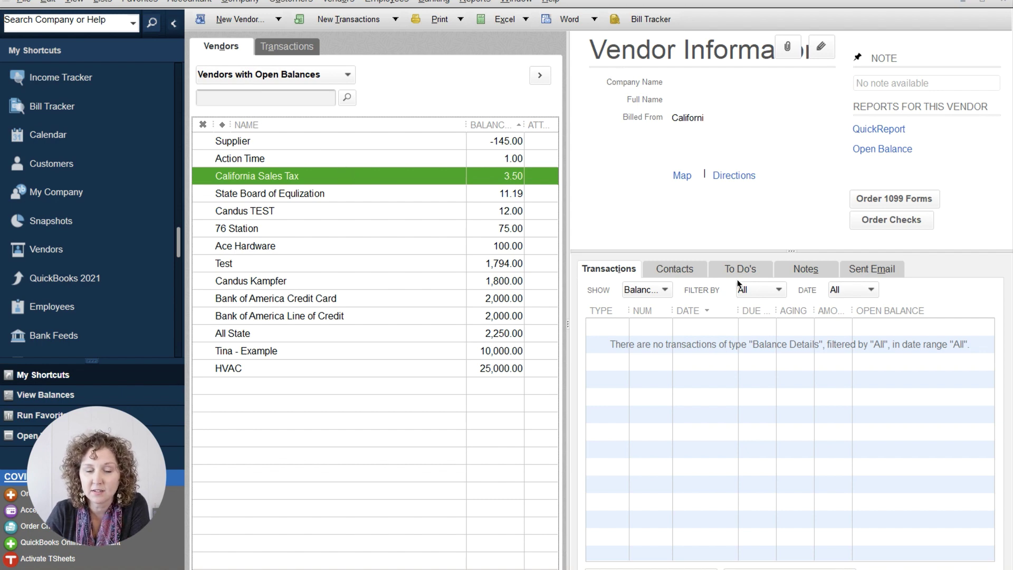
Select Bank of America Credit Card to view its record and 2,000.00 open bill
{"action": "left_click", "coordinate": [432, 303]}
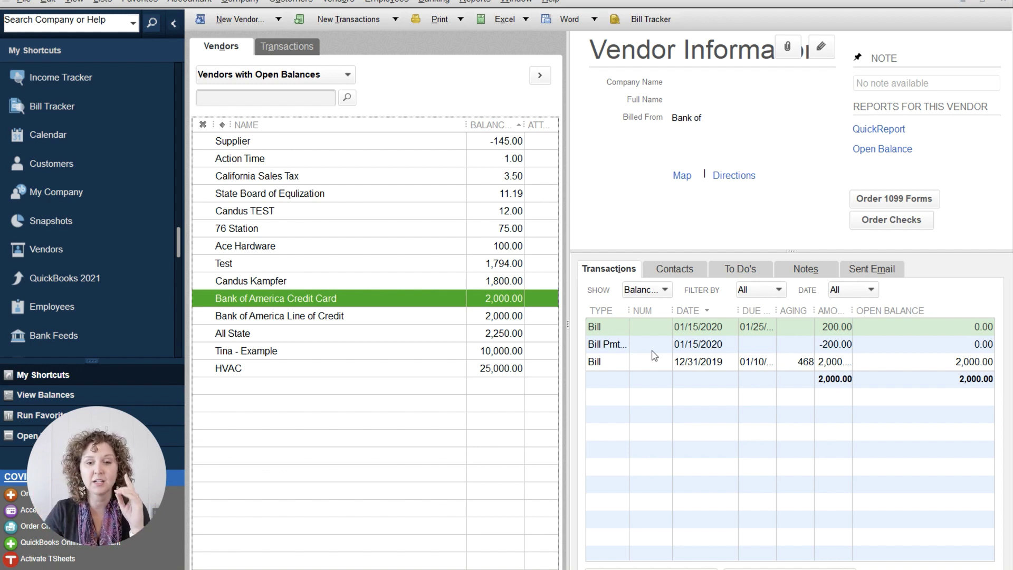
Widen the vendor information panel and set Show back to Balance Details
{"action": "left_click", "coordinate": [670, 294]}
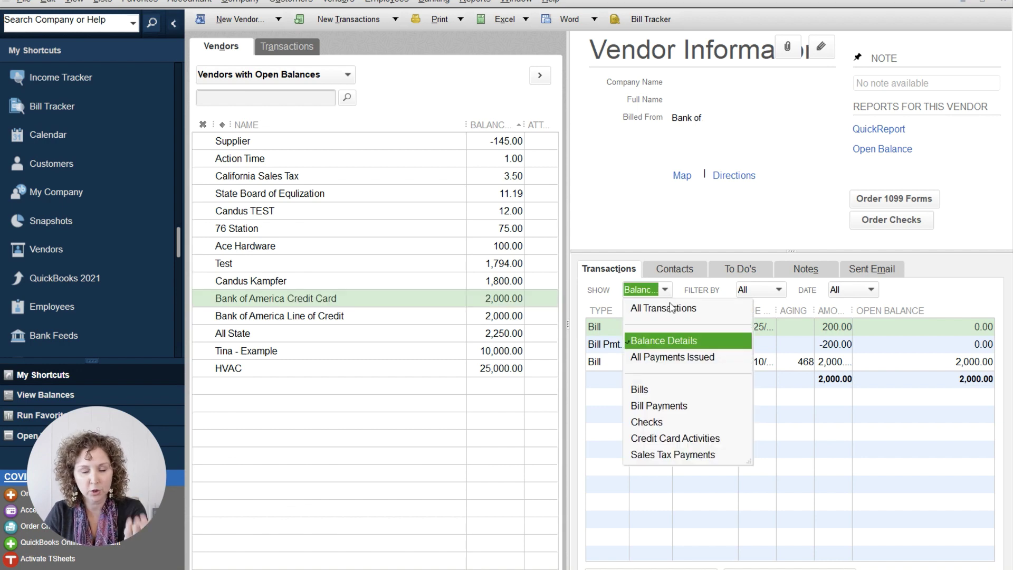
{"action": "left_click", "coordinate": [671, 309]}
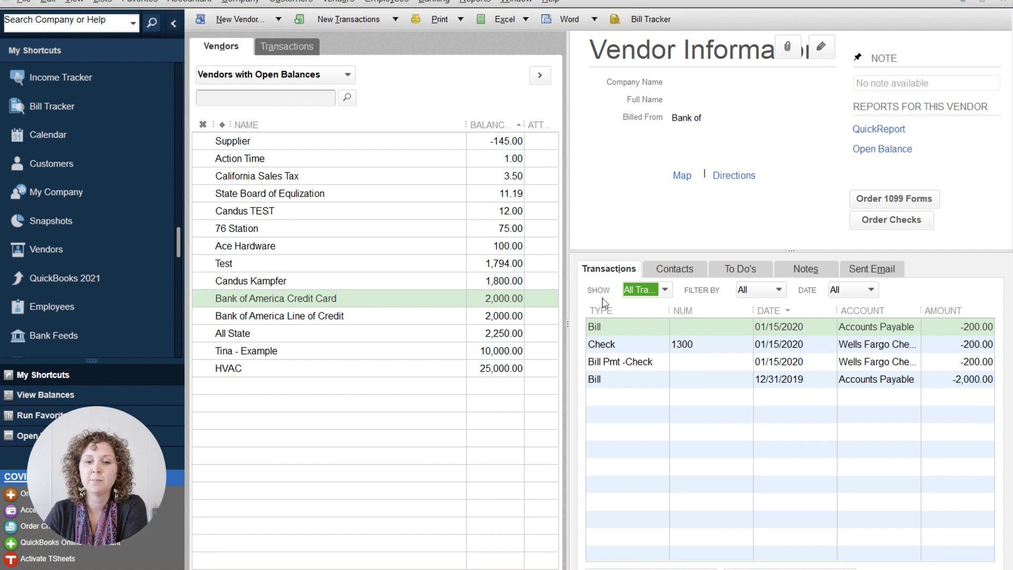
{"action": "left_click_drag", "start_coordinate": [568, 329], "coordinate": [515, 328]}
{"action": "left_click", "coordinate": [617, 294]}
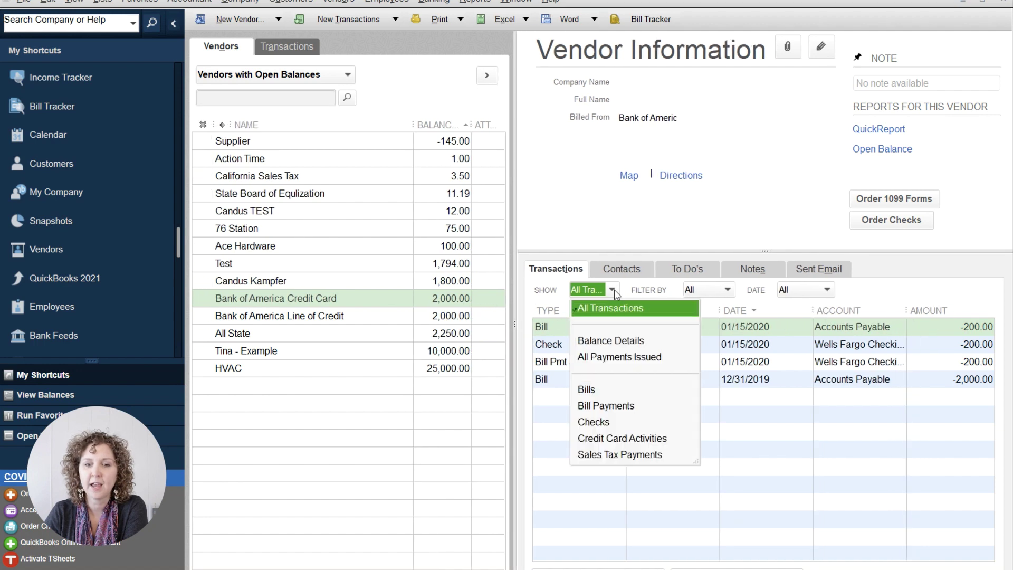
{"action": "left_click", "coordinate": [593, 342]}
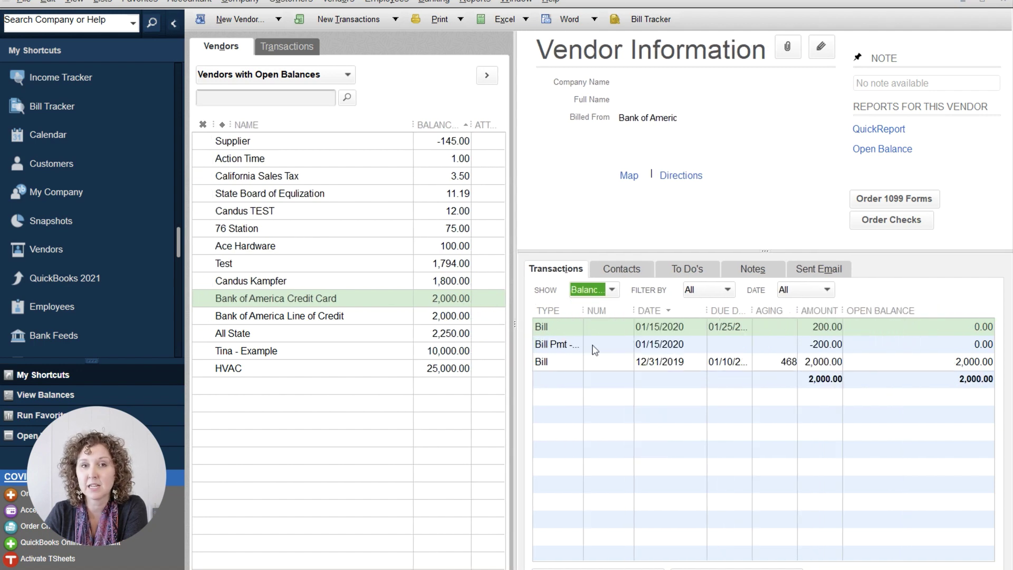
Review the 200.00 bill, its payment, and the 12/31/2019 2,000.00 open bill
{"action": "left_click", "coordinate": [977, 331]}
{"action": "left_click", "coordinate": [975, 344]}
{"action": "left_click", "coordinate": [974, 363]}
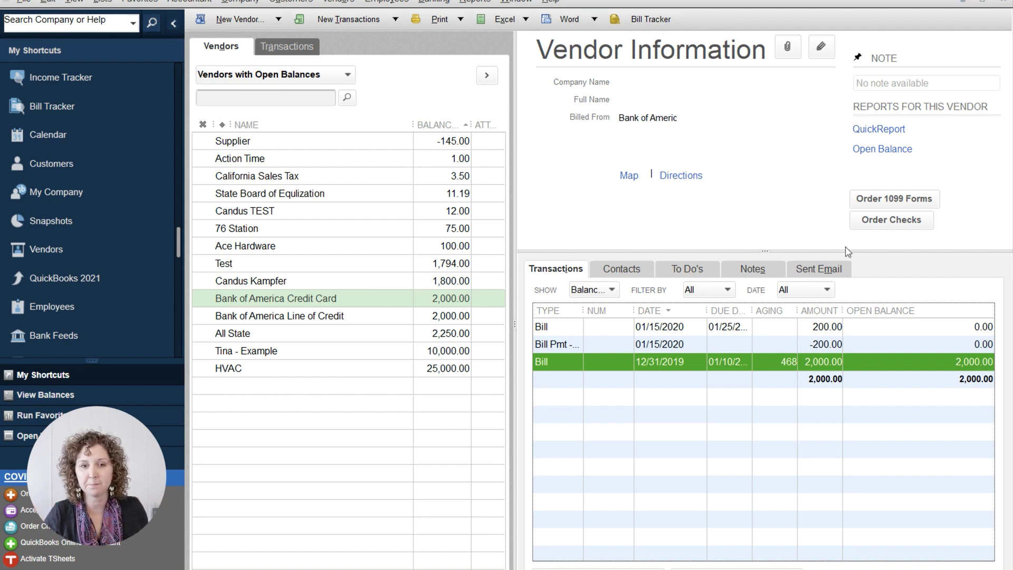
Select Supplier and open its Edit Vendor record, then close it again
{"action": "left_click", "coordinate": [442, 150]}
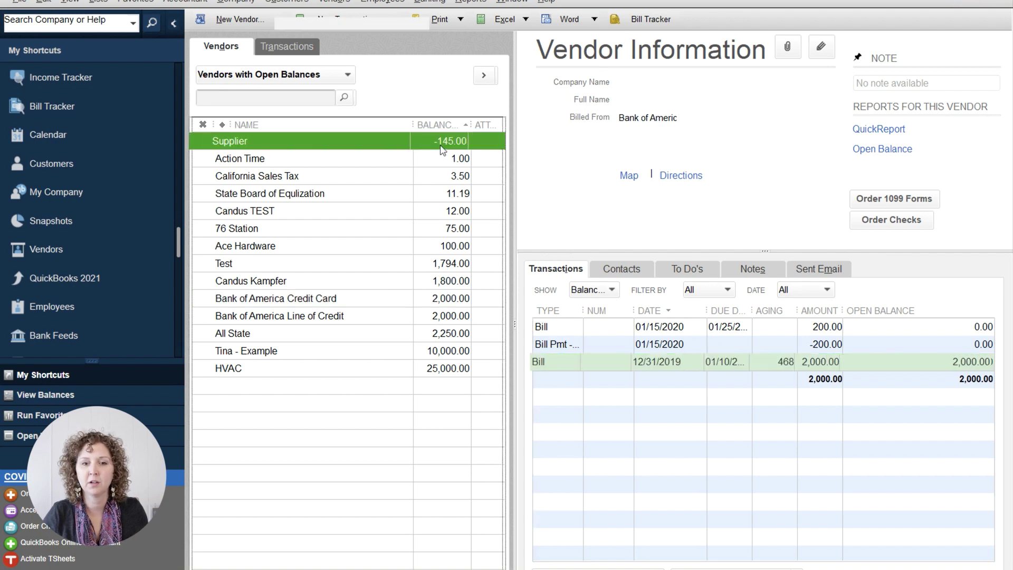
{"action": "double_click", "coordinate": [442, 150]}
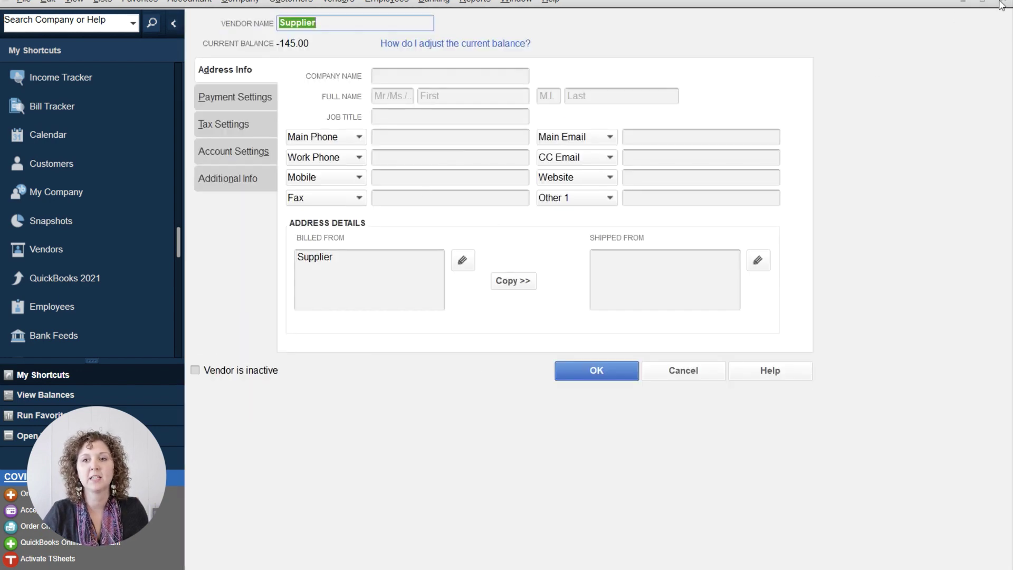
{"action": "left_click", "coordinate": [1001, 5]}
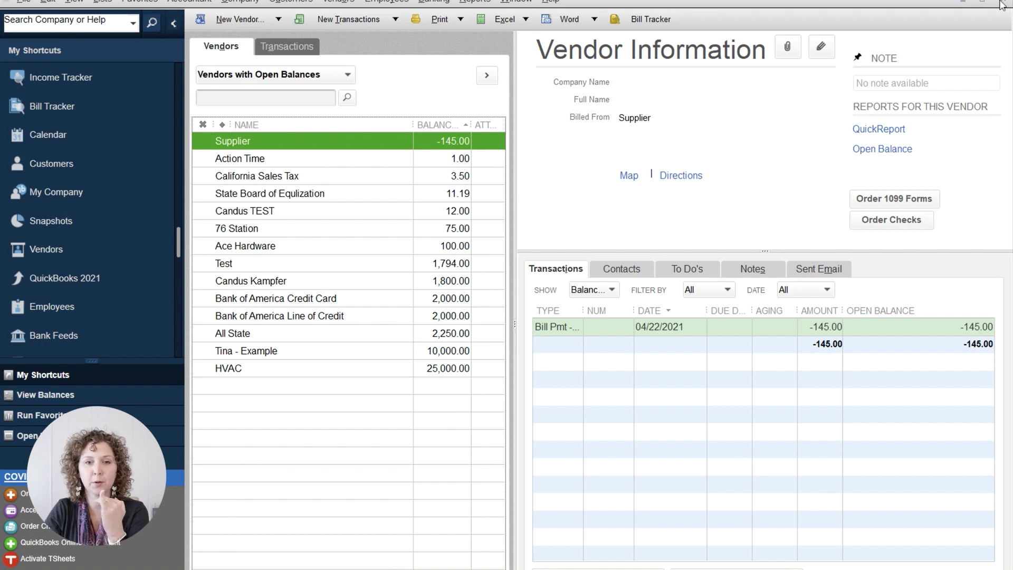
Reopen the Unpaid Bills Detail report as of April 22, 2021 and scroll down through it
{"action": "left_click", "coordinate": [474, 2]}
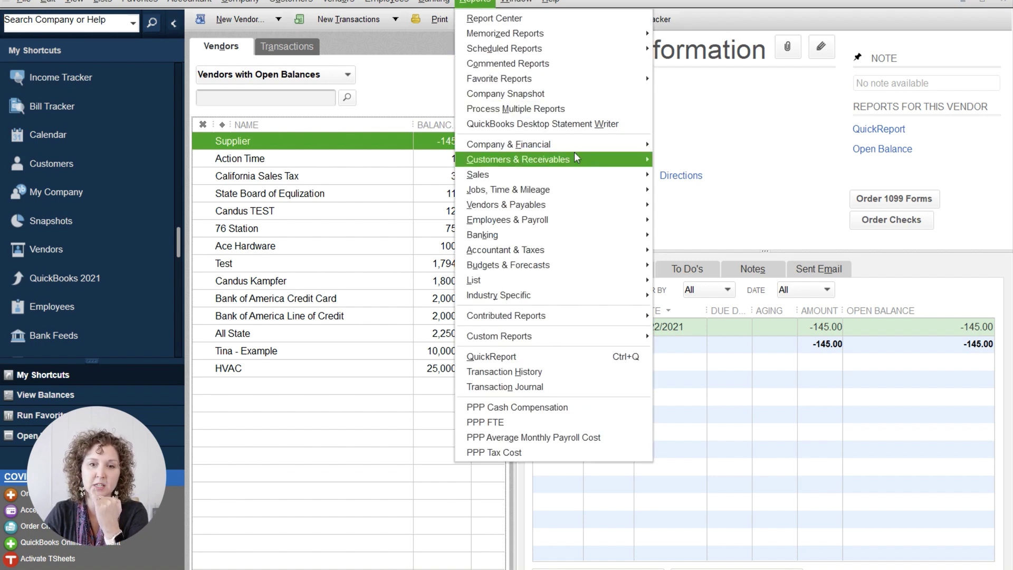
{"action": "mouse_move", "coordinate": [569, 206]}
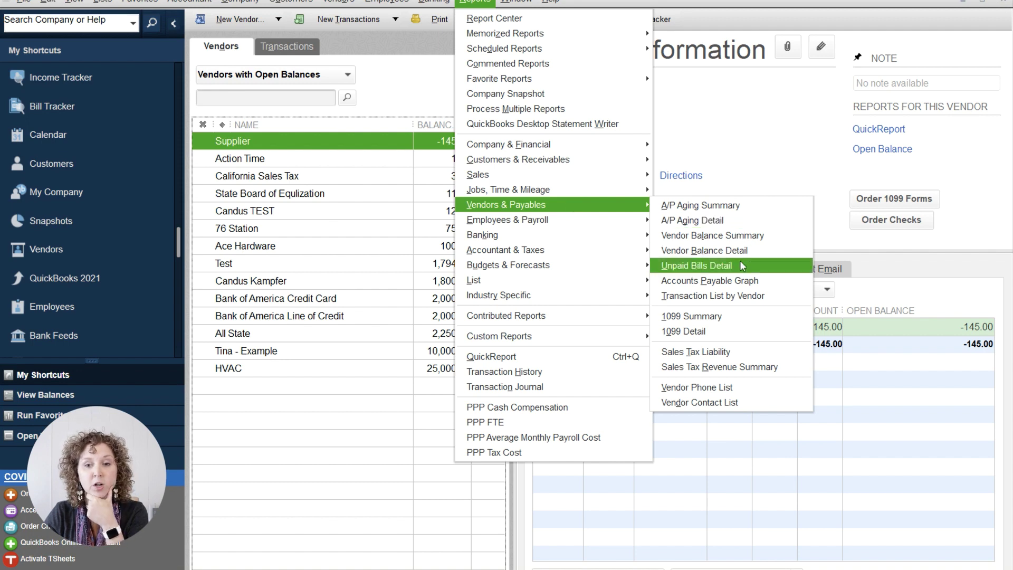
{"action": "left_click", "coordinate": [741, 266]}
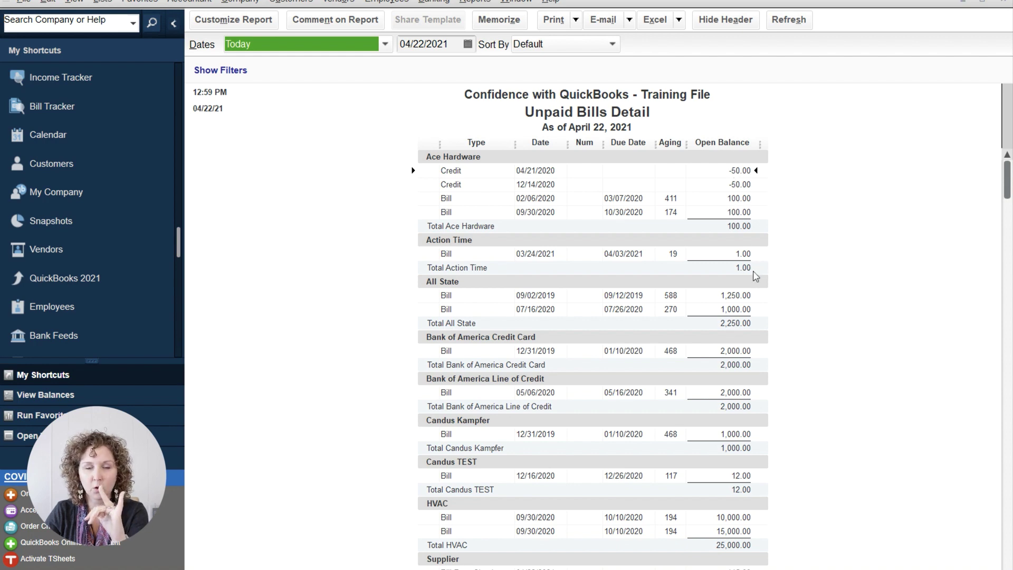
{"action": "scroll", "coordinate": [758, 270], "scroll_direction": "down", "scroll_amount": 3}
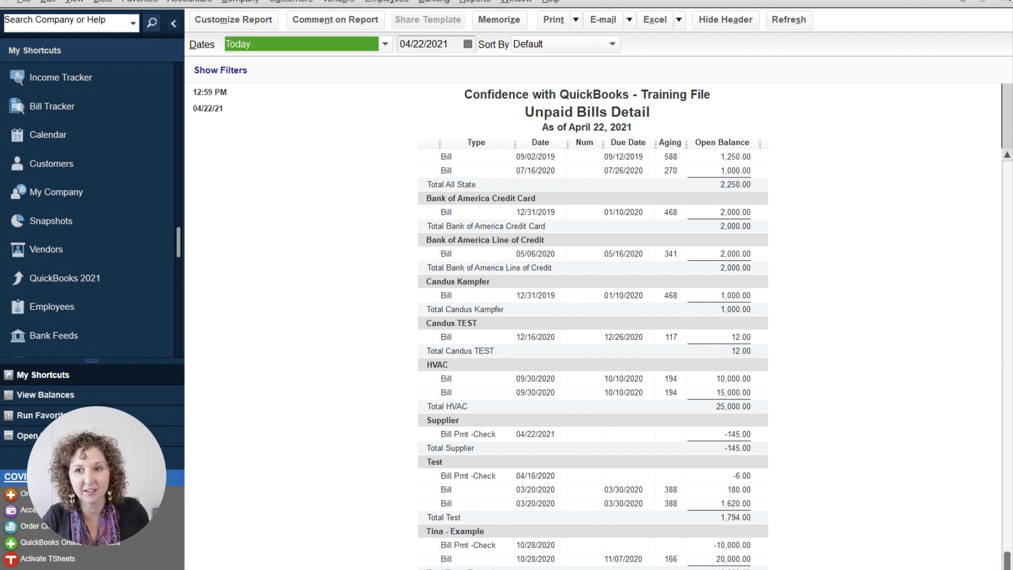
Close the Unpaid Bills Detail report to return to Supplier's vendor record
{"action": "left_click", "coordinate": [982, 1]}
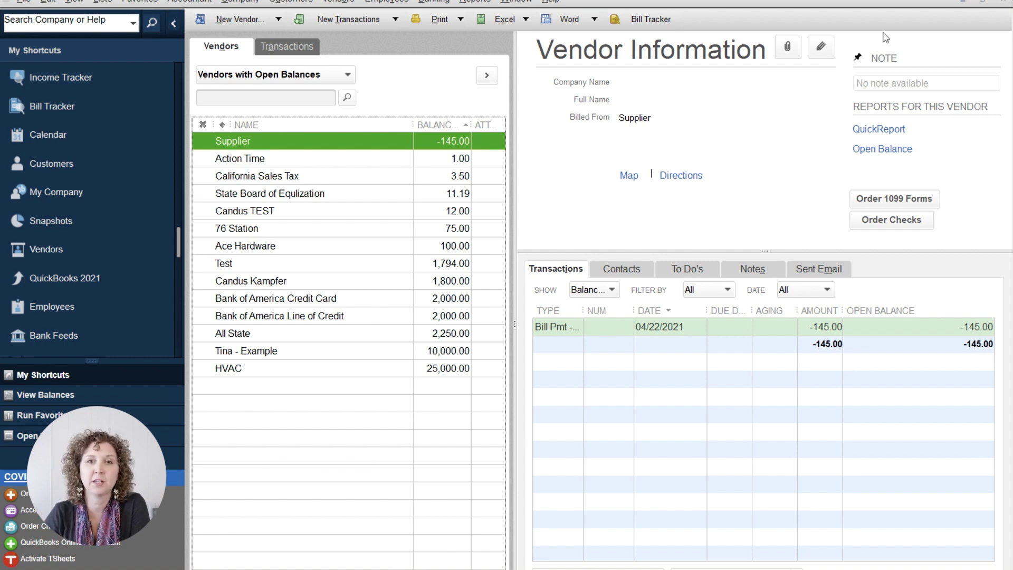
Close the Vendor Center, Unpaid Bills Detail and Vendor Balance Detail windows
{"action": "left_click", "coordinate": [1003, 4]}
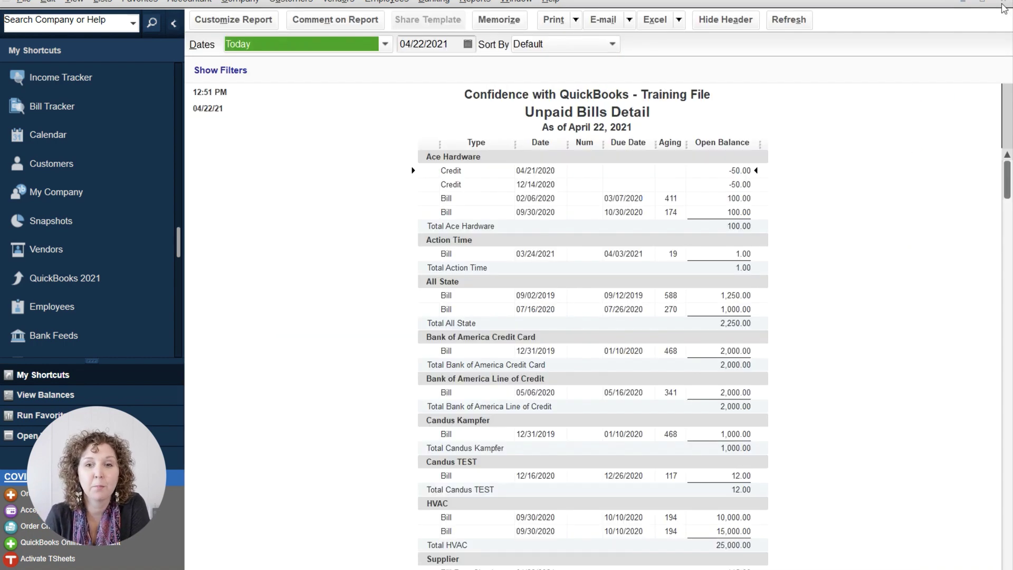
{"action": "left_click", "coordinate": [1003, 7]}
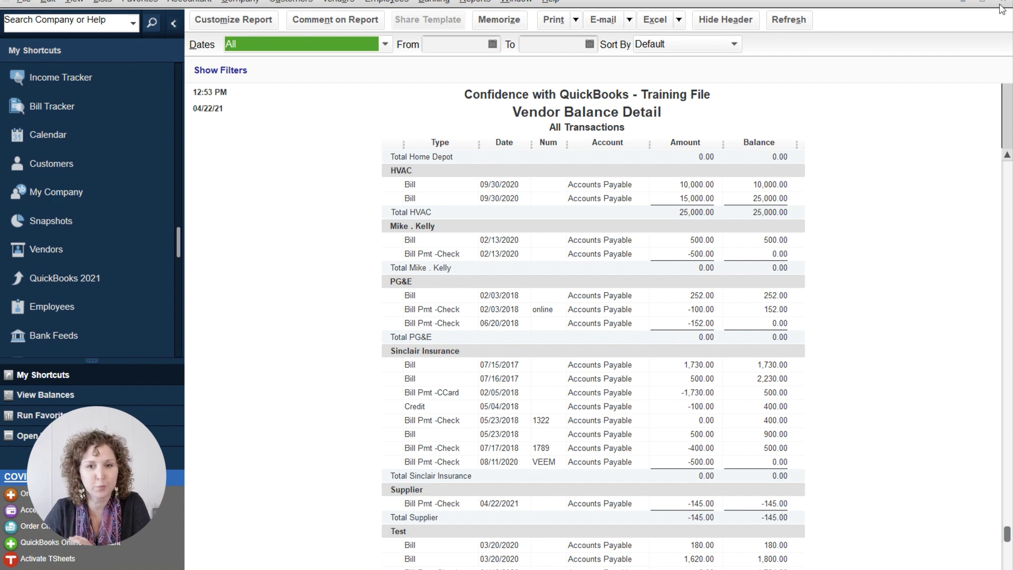
{"action": "left_click", "coordinate": [1002, 6]}
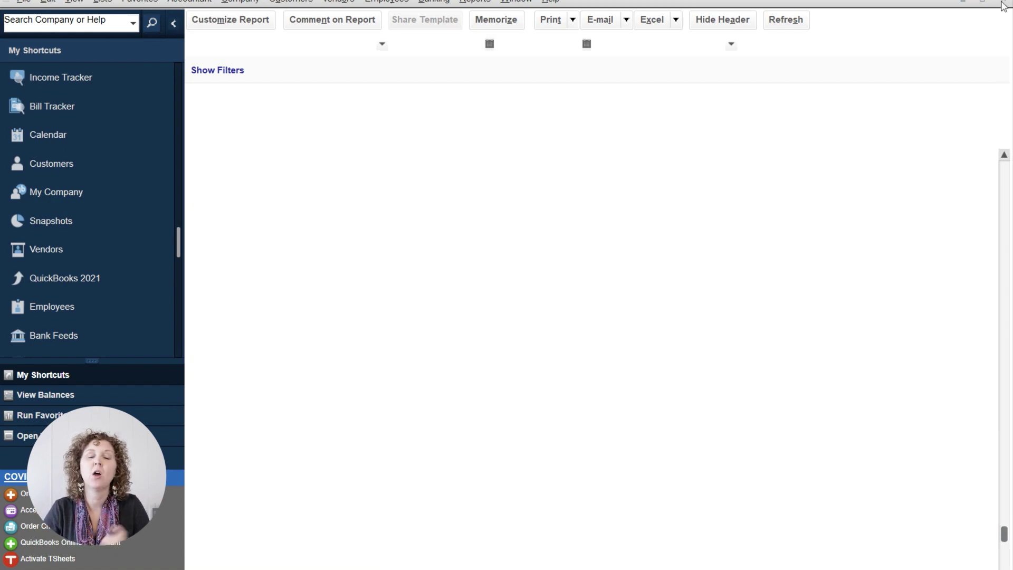